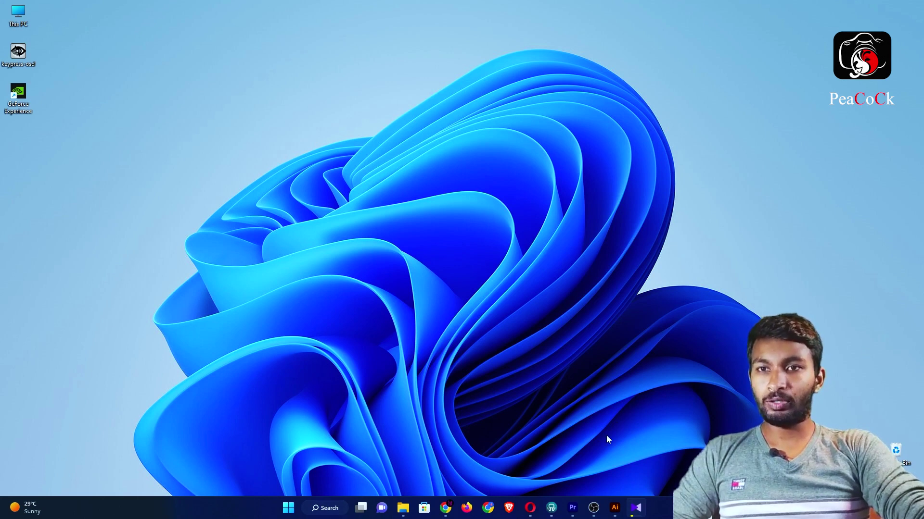
# Launch Illustrator from the taskbar and preview the File menu, then dismiss it.
pyautogui.click(615, 507)
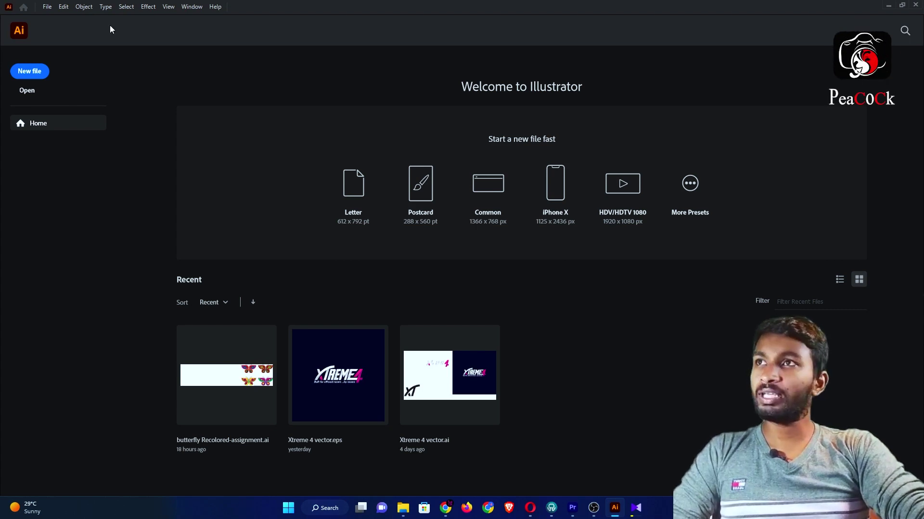
pyautogui.click(46, 7)
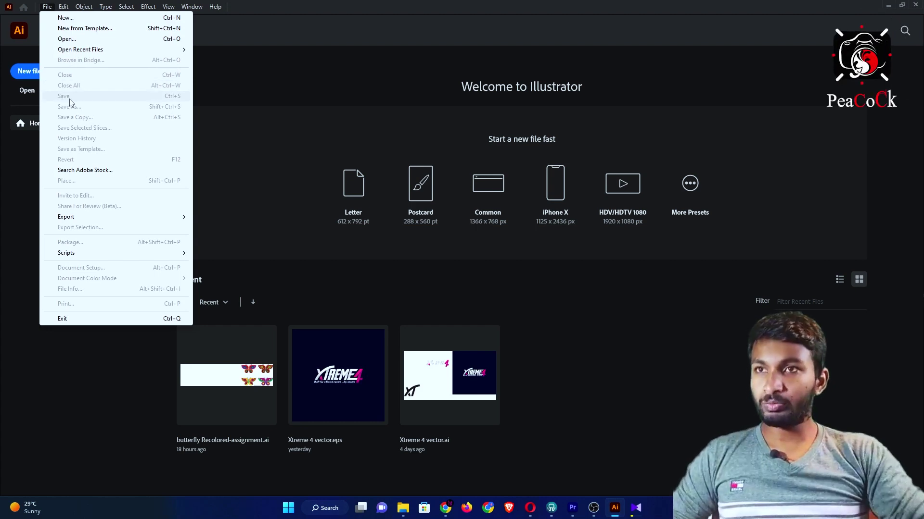
pyautogui.click(47, 9)
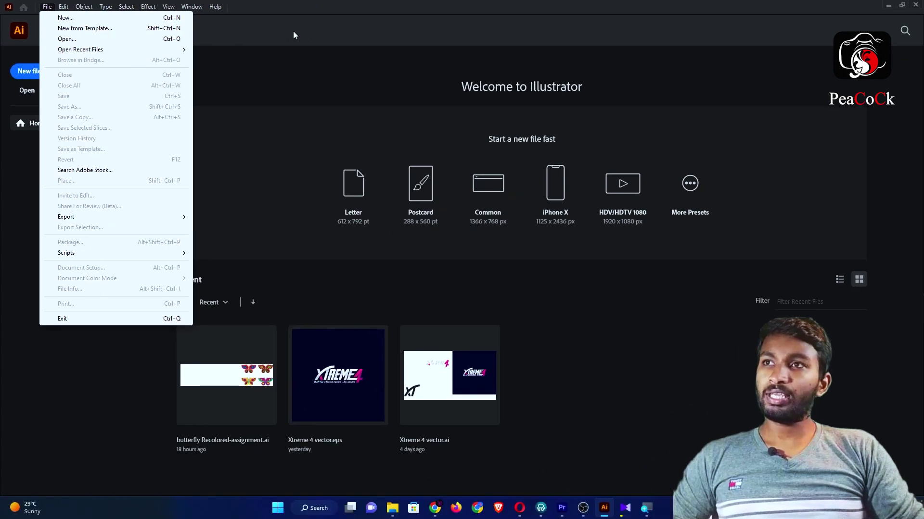
pyautogui.click(296, 71)
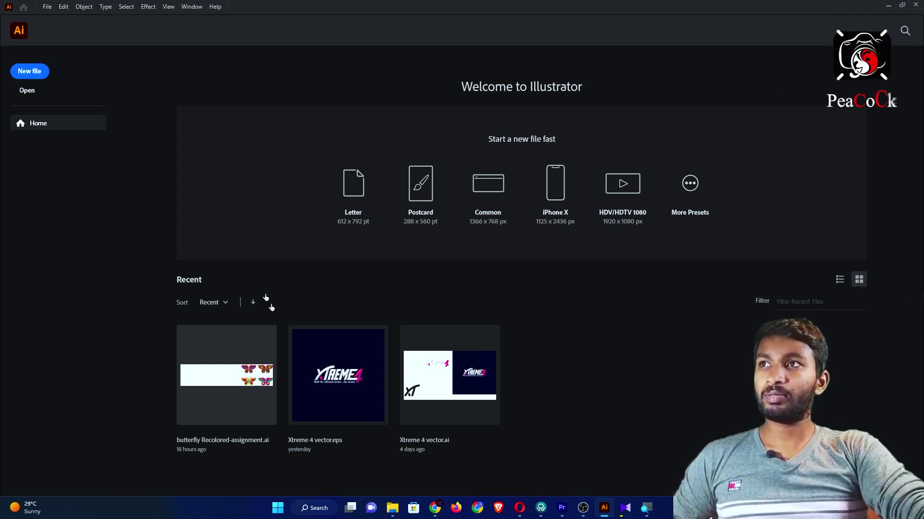
# Open butterfly Recolored-assignment.ai from Recent and zoom out to show all four butterflies.
pyautogui.click(242, 377)
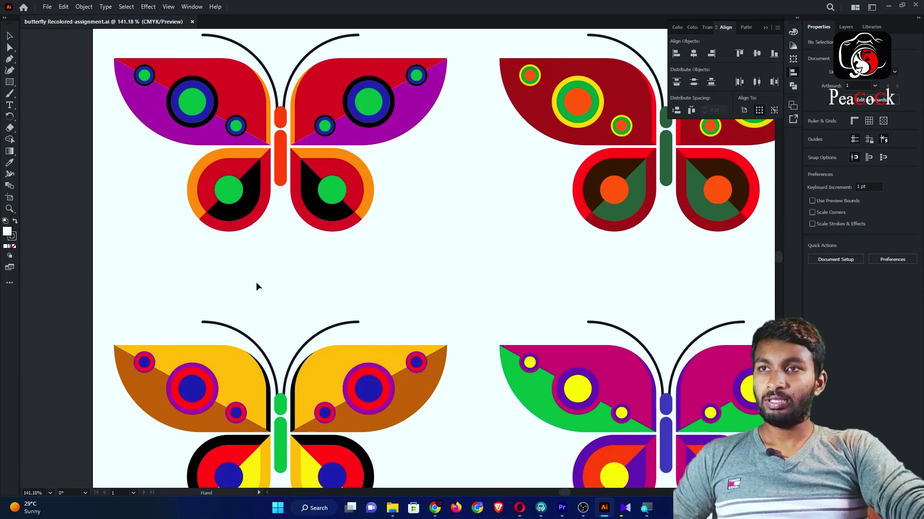
pyautogui.scroll(-1, 267, 299)
pyautogui.hotkey('ctrl', '-')
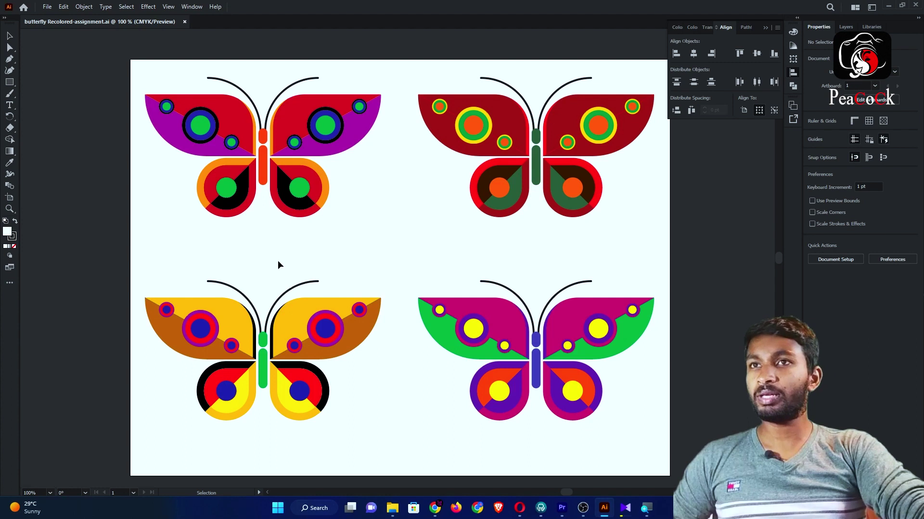
pyautogui.scroll(1, 278, 261)
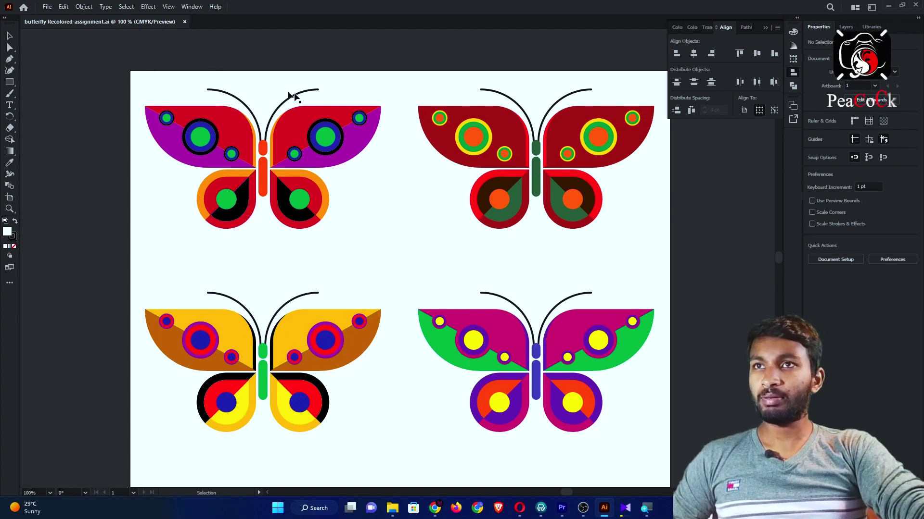
pyautogui.click(47, 9)
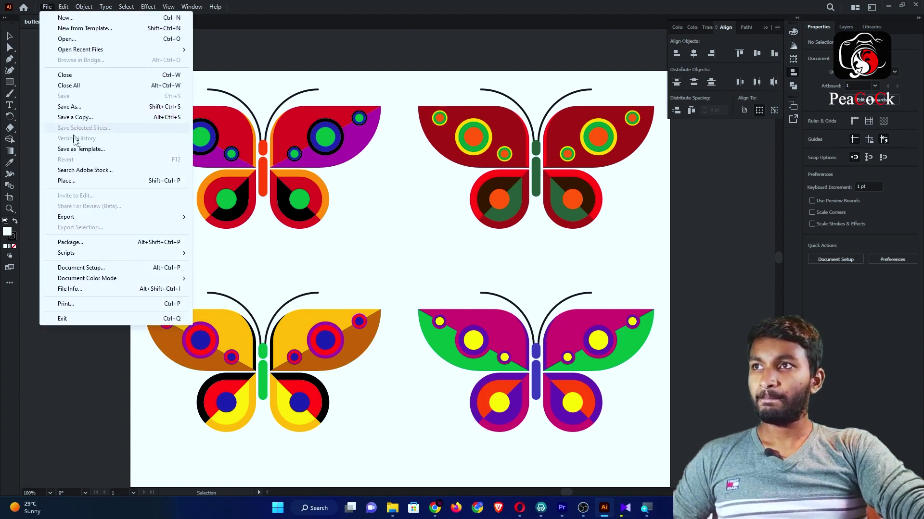
pyautogui.moveTo(99, 260)
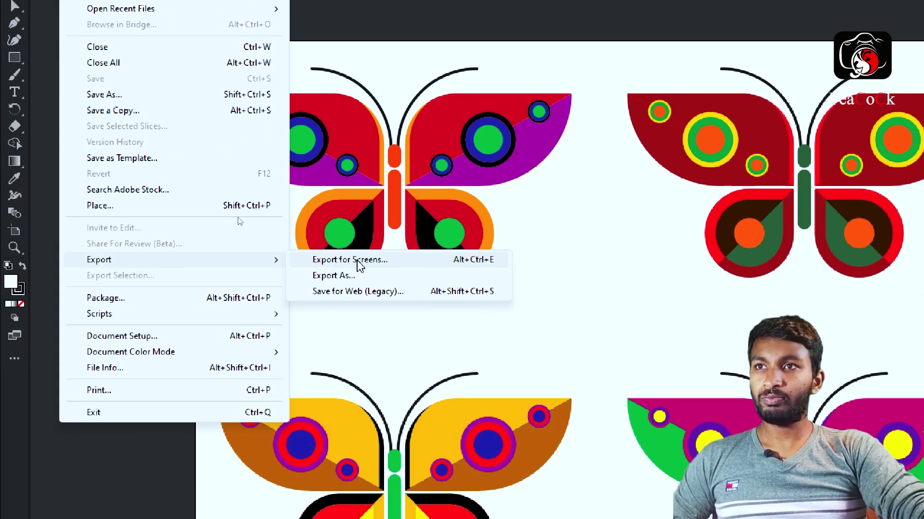
# Open File > Export > Export for Screens and shift the dialog left.
pyautogui.click(356, 262)
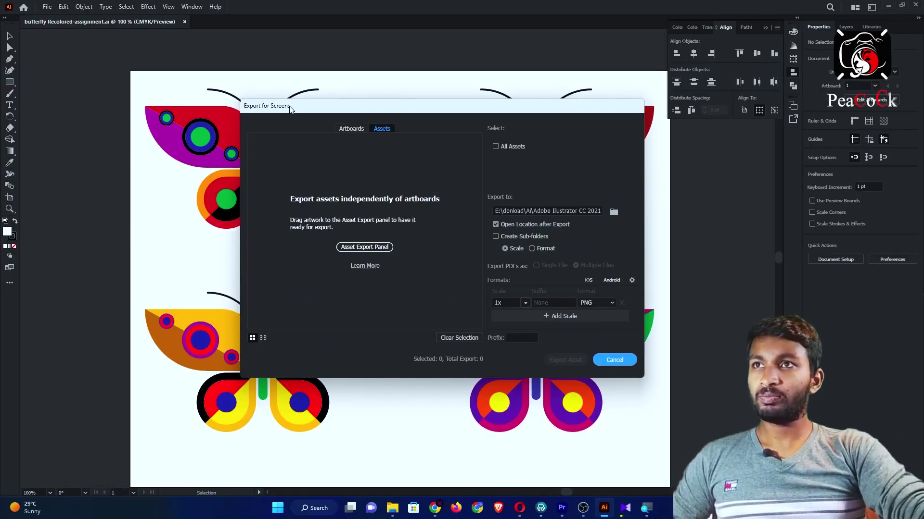
pyautogui.moveTo(323, 109); pyautogui.dragTo(285, 108)
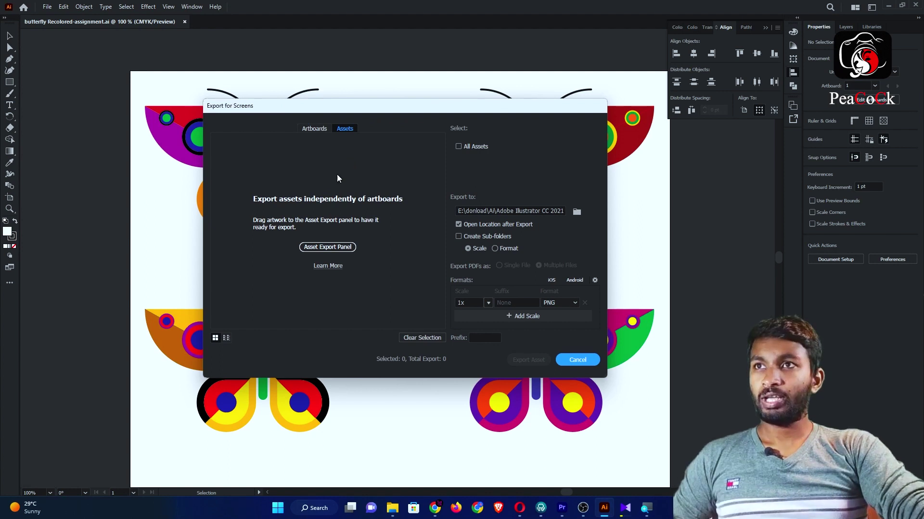
pyautogui.moveTo(303, 108); pyautogui.dragTo(298, 106)
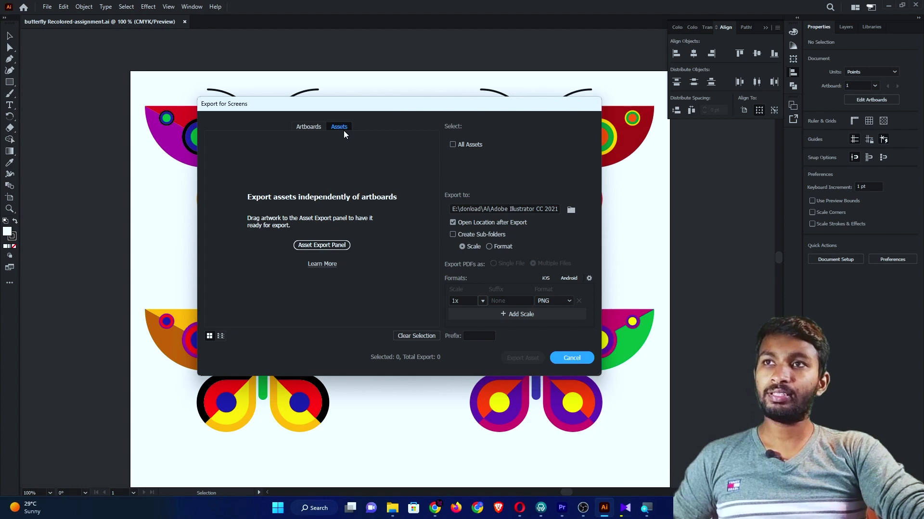
# On the Artboards tab, rename the artboard so 'assignment' becomes 'Assignment'.
pyautogui.click(305, 127)
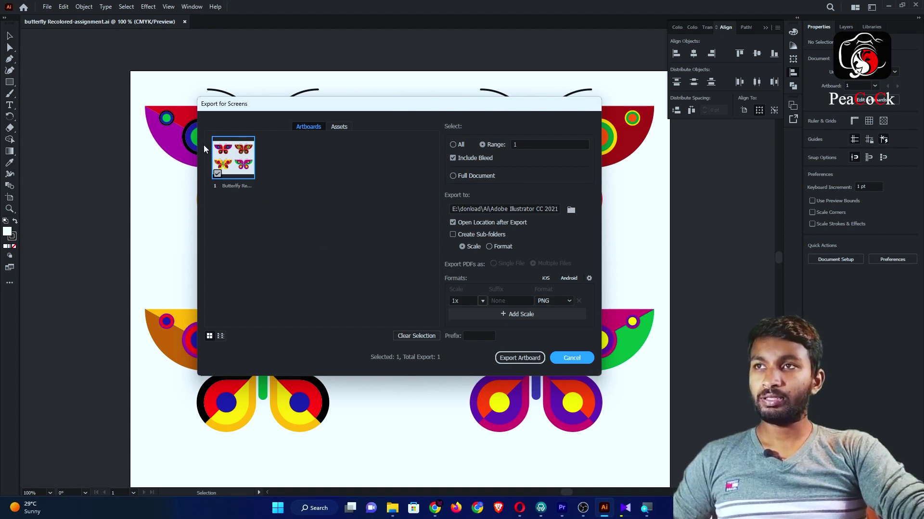
pyautogui.doubleClick(226, 187)
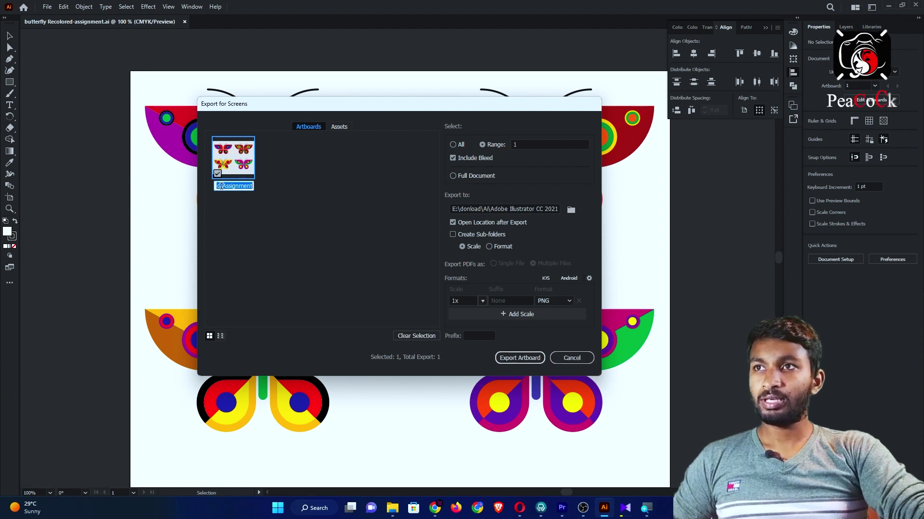
pyautogui.click(228, 186)
pyautogui.press('BackSpace')
pyautogui.write('A')
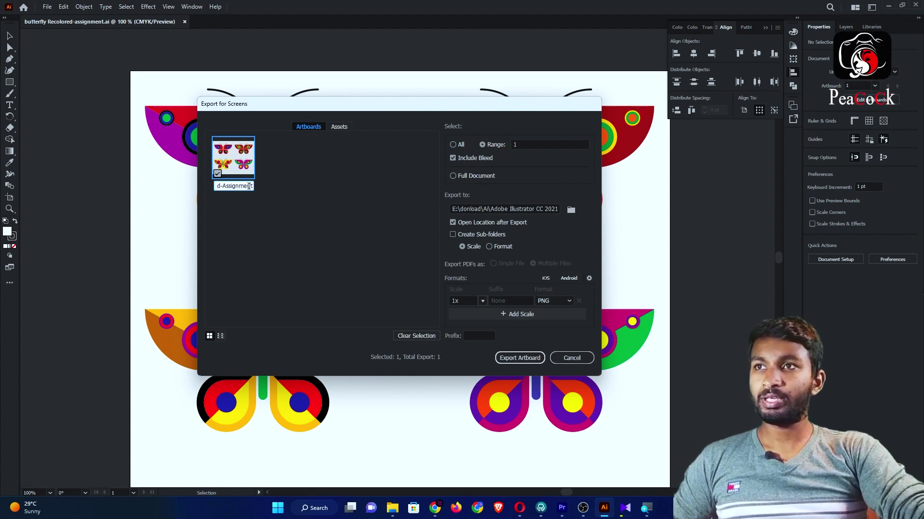
pyautogui.doubleClick(229, 187)
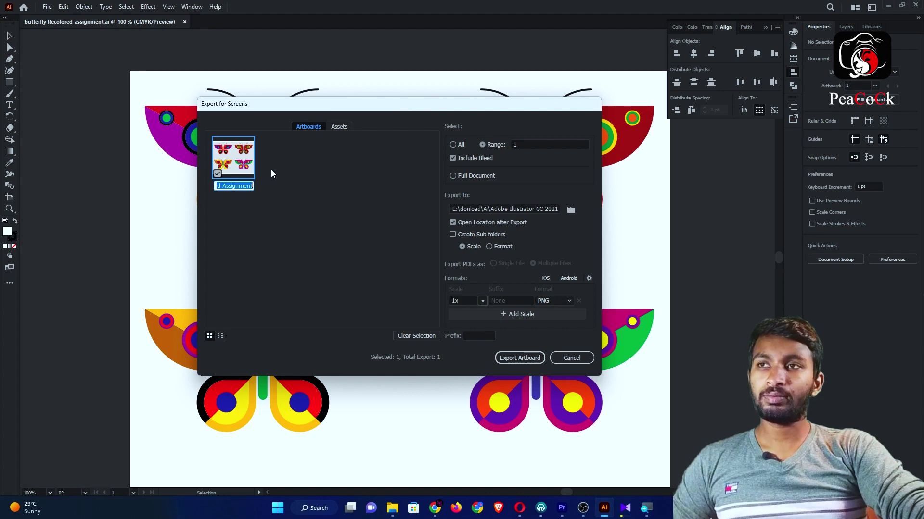
pyautogui.click(230, 180)
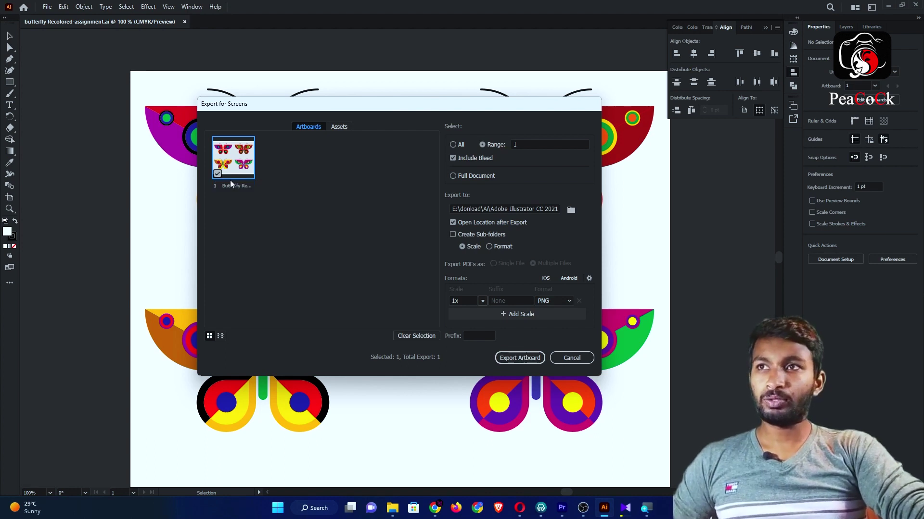
pyautogui.click(226, 186)
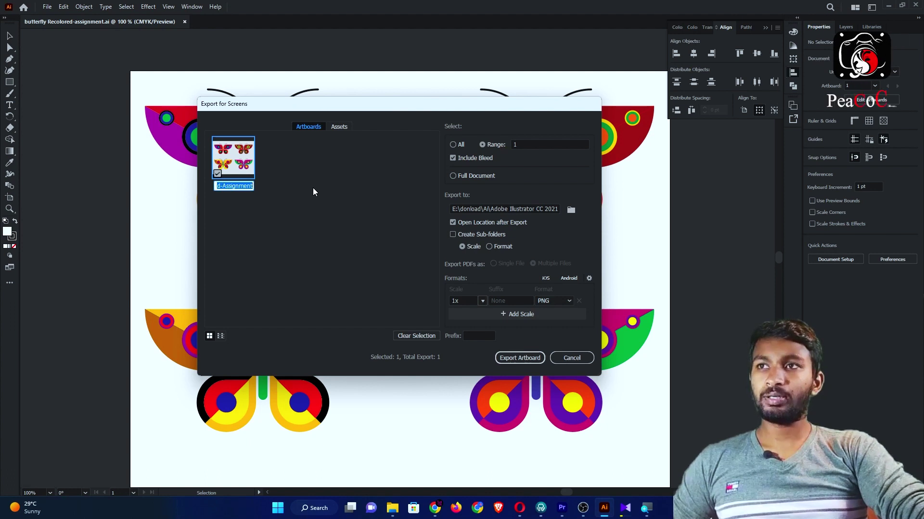
pyautogui.click(279, 179)
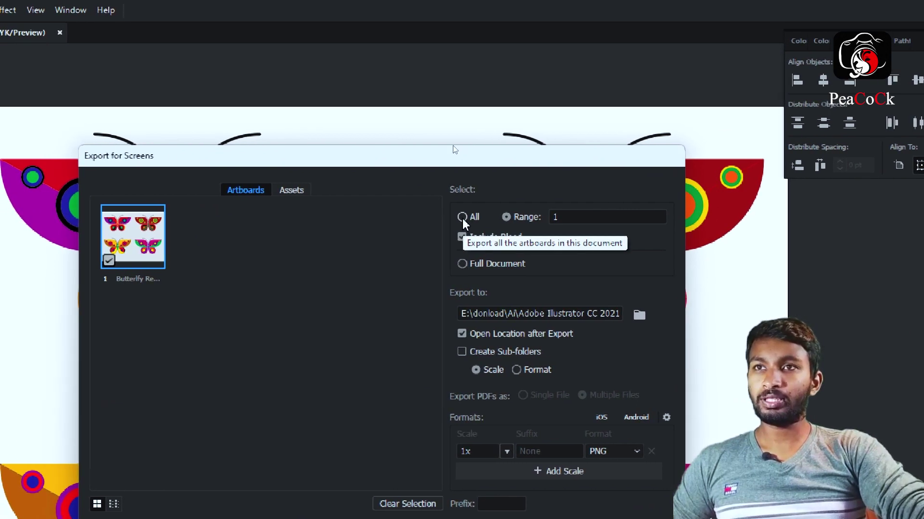
# Set the export artboard range to 1 with bleed still included.
pyautogui.click(462, 218)
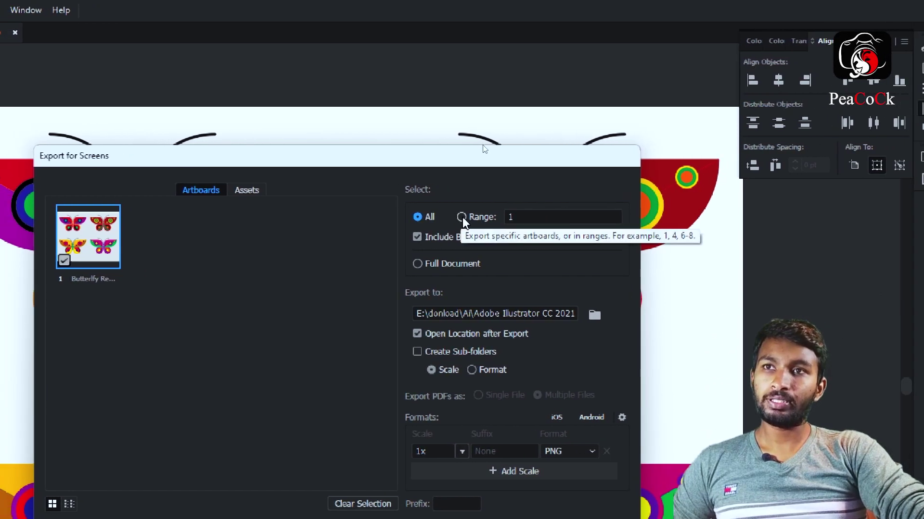
pyautogui.click(462, 217)
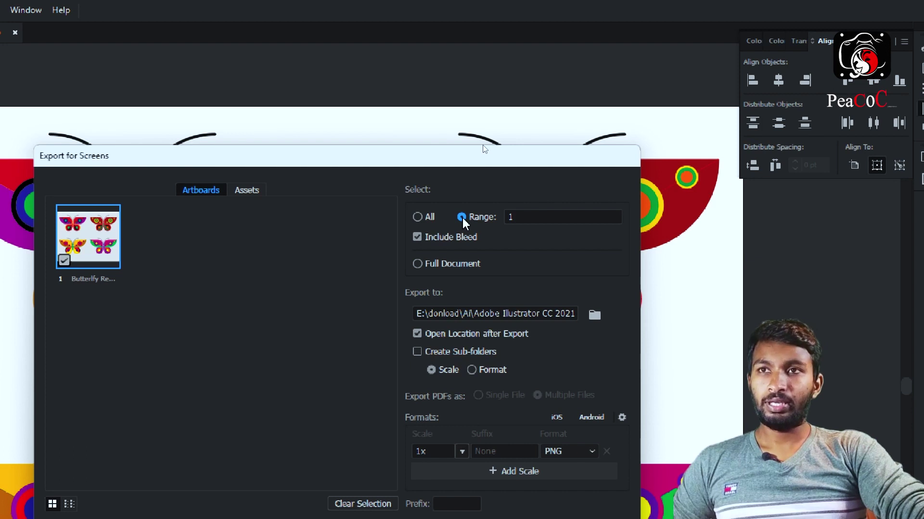
pyautogui.click(462, 217)
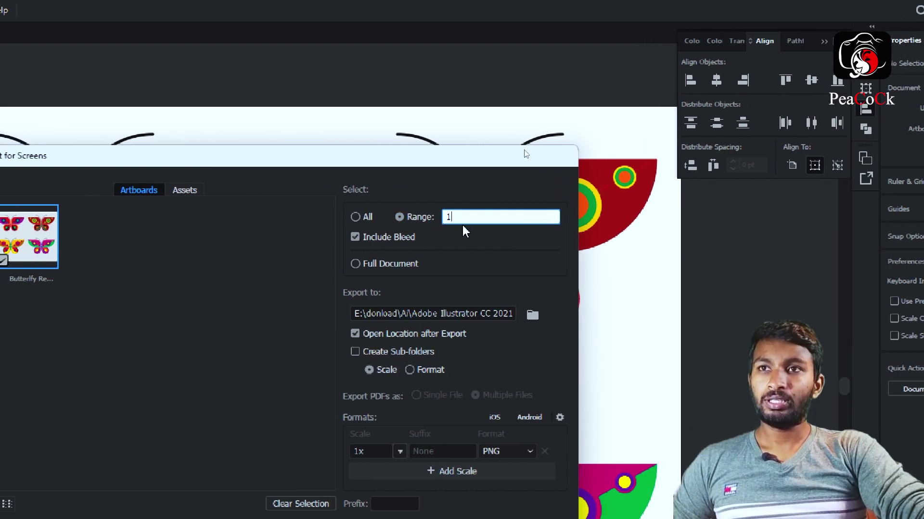
pyautogui.write('-')
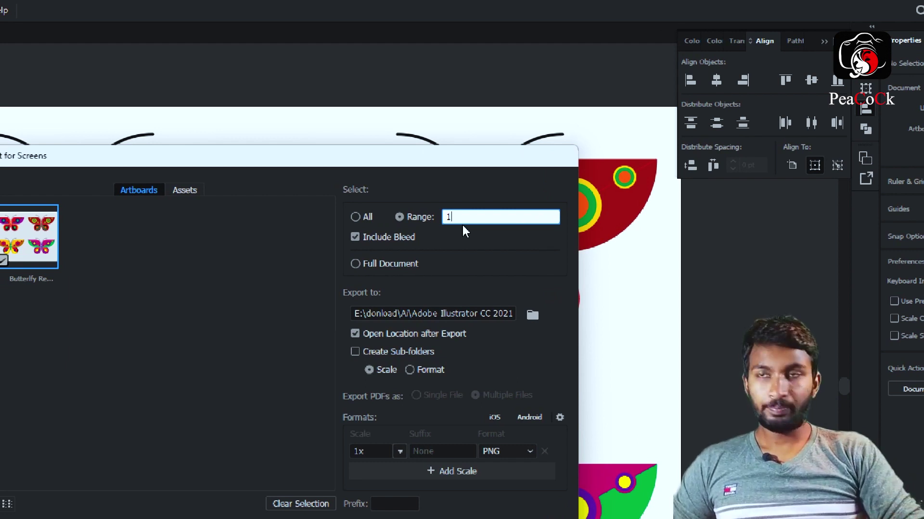
pyautogui.write('5')
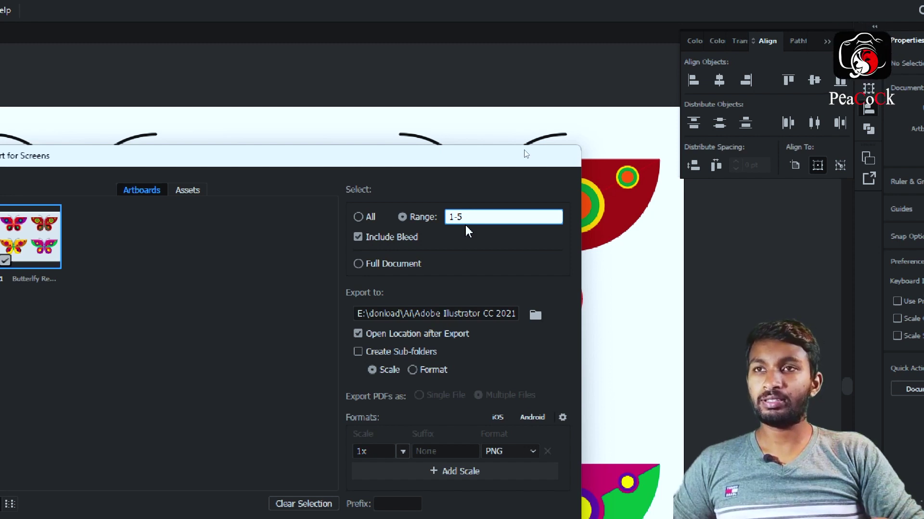
pyautogui.press('BackSpace')
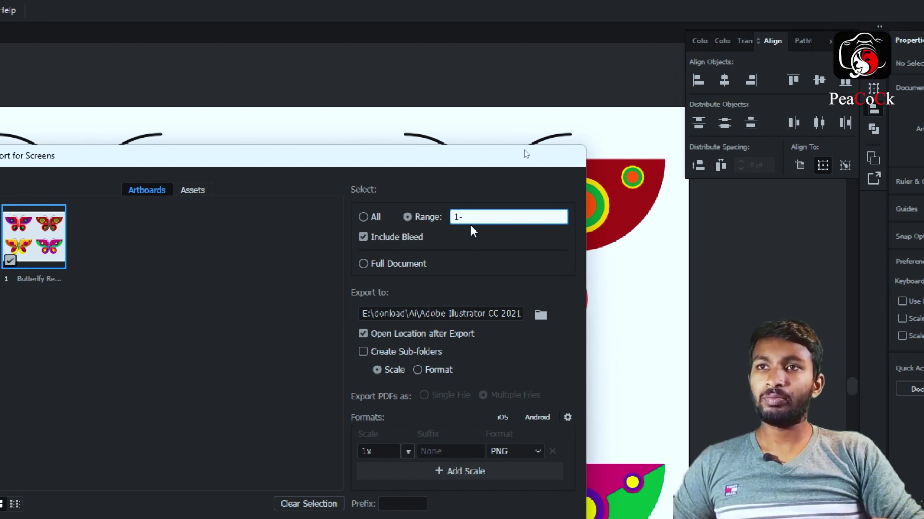
pyautogui.press('BackSpace')
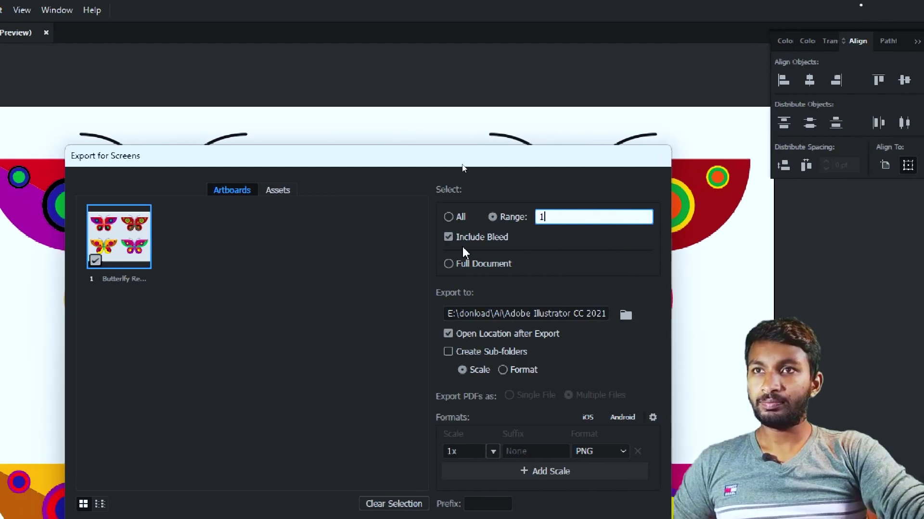
pyautogui.click(462, 238)
pyautogui.click(462, 238)
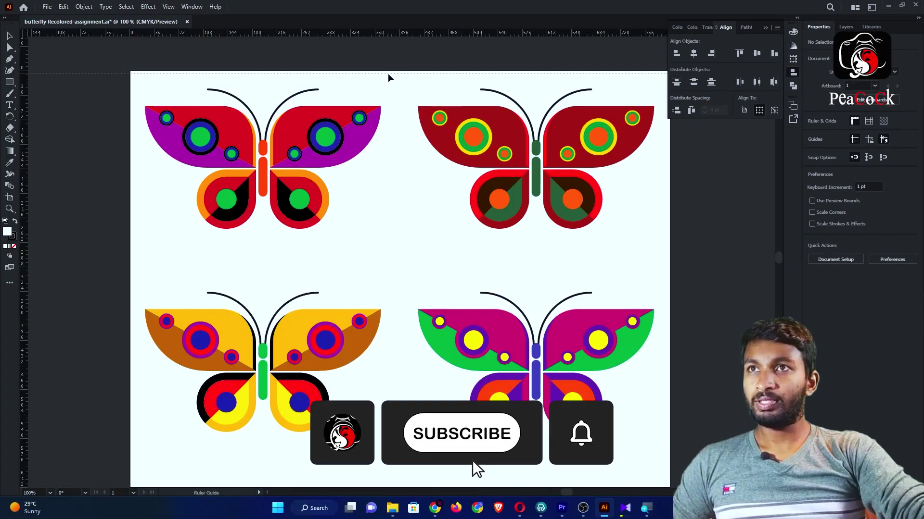
# Reposition the ruler guides around the butterflies, then remove them all.
pyautogui.moveTo(392, 63); pyautogui.dragTo(388, 75)
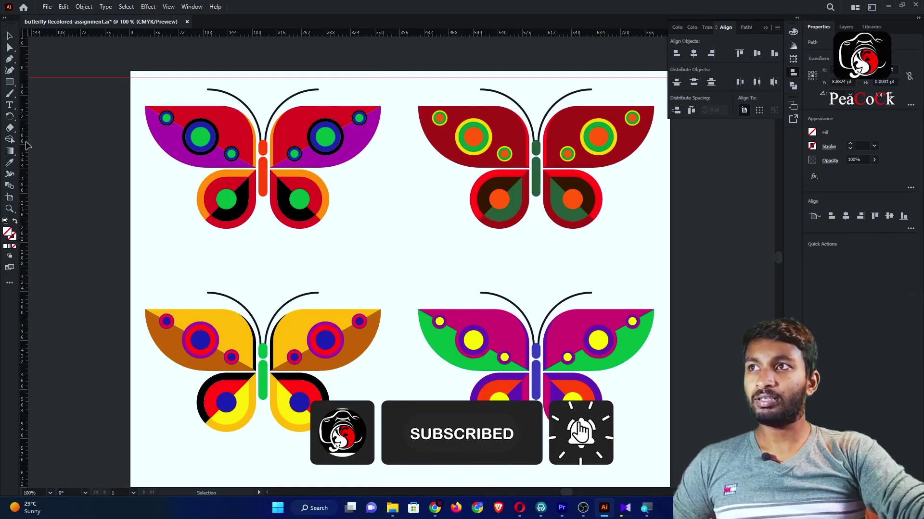
pyautogui.moveTo(24, 144); pyautogui.dragTo(136, 133)
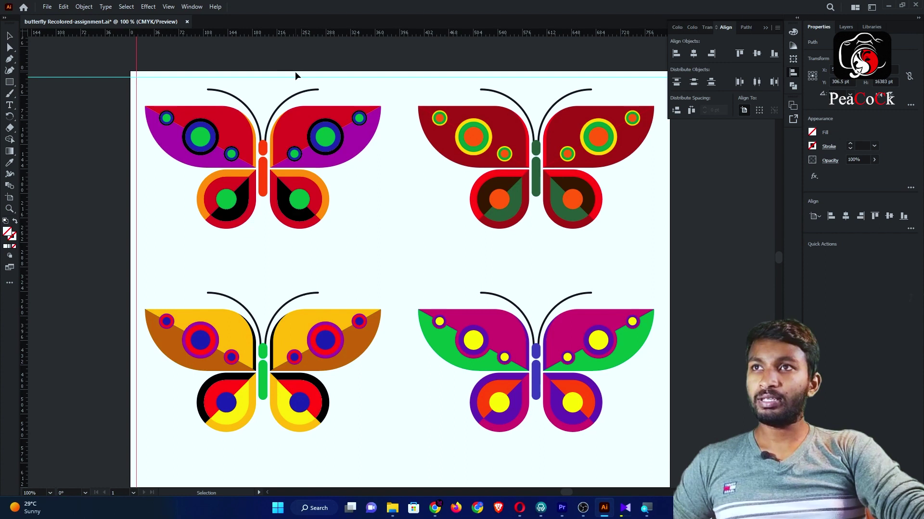
pyautogui.moveTo(295, 76)
pyautogui.mouseDown()
pyautogui.moveTo(297, 105)
pyautogui.moveTo(299, 97)
pyautogui.mouseUp()
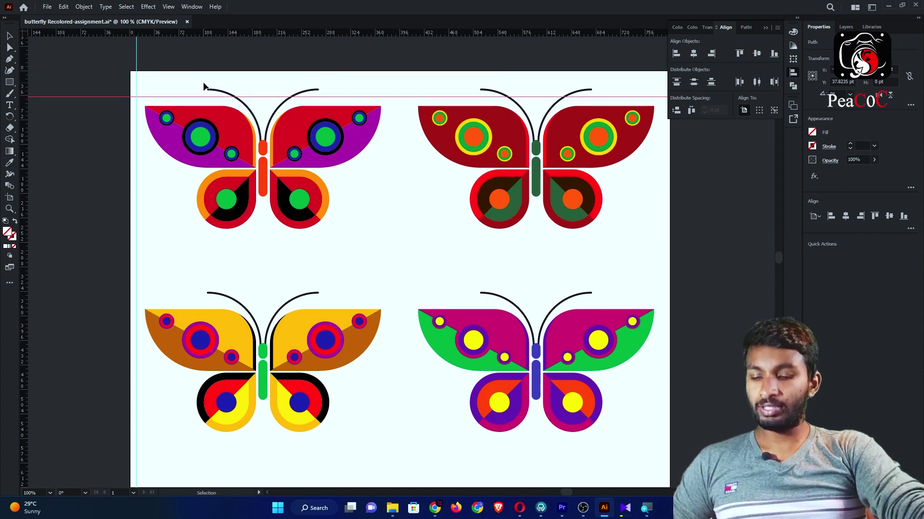
pyautogui.moveTo(192, 97); pyautogui.dragTo(144, 76)
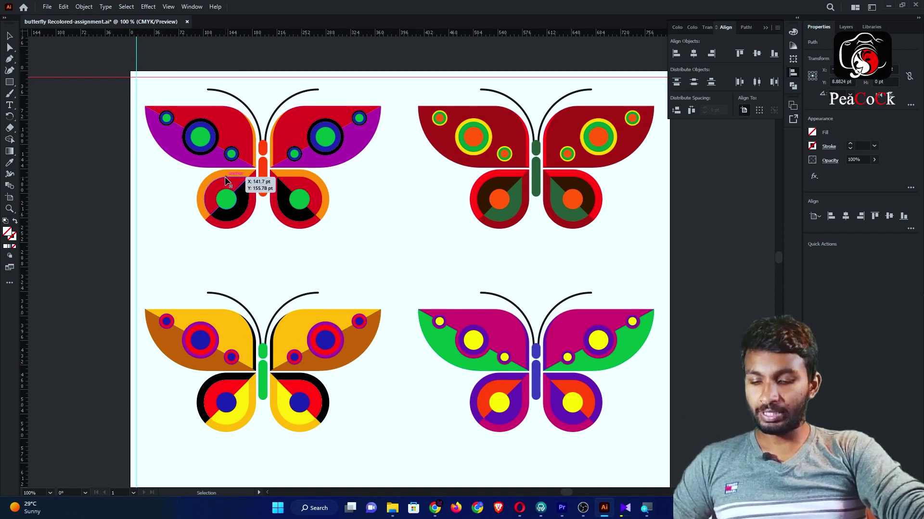
pyautogui.hotkey('ctrl', ';')
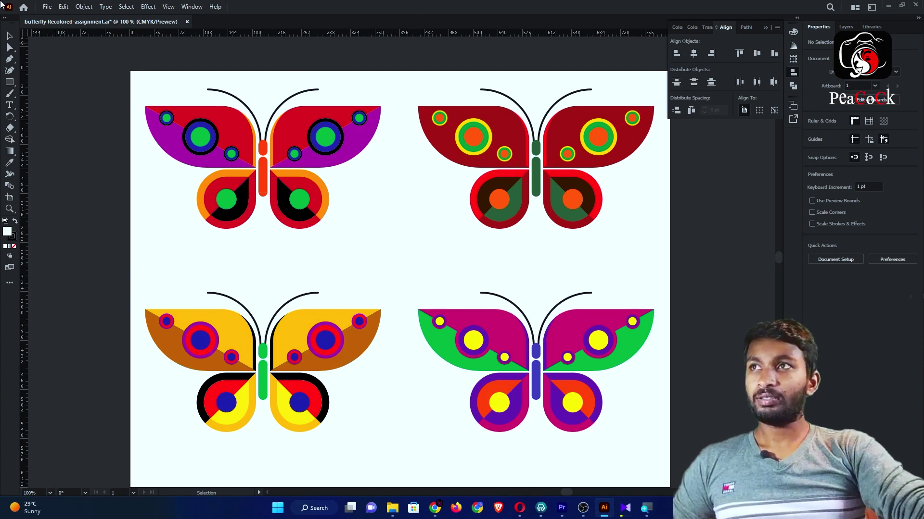
# Reopen Export for Screens and switch from Full Document back to Range 1.
pyautogui.click(46, 7)
pyautogui.moveTo(65, 216)
pyautogui.click(258, 218)
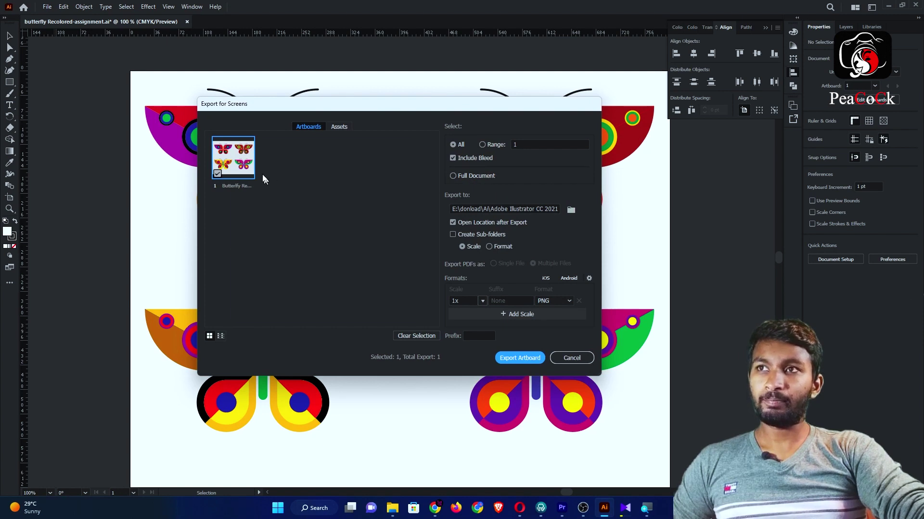
pyautogui.click(453, 176)
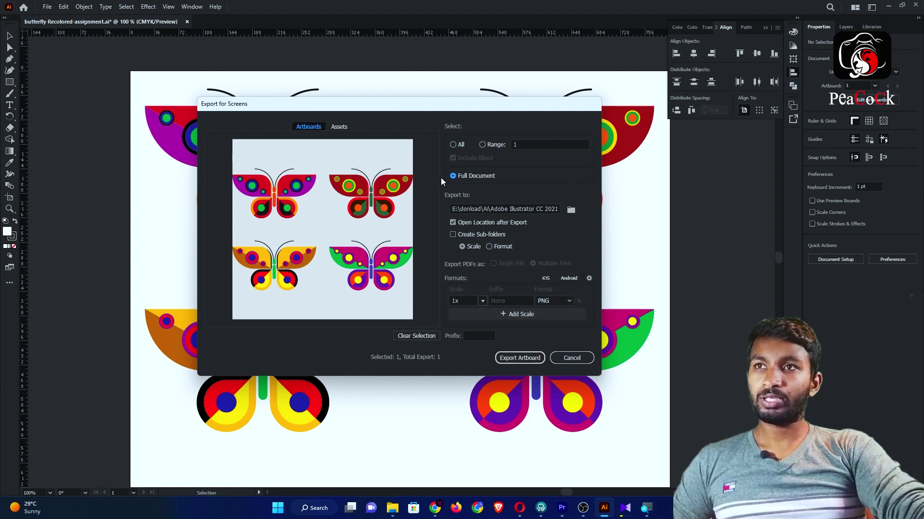
pyautogui.click(483, 145)
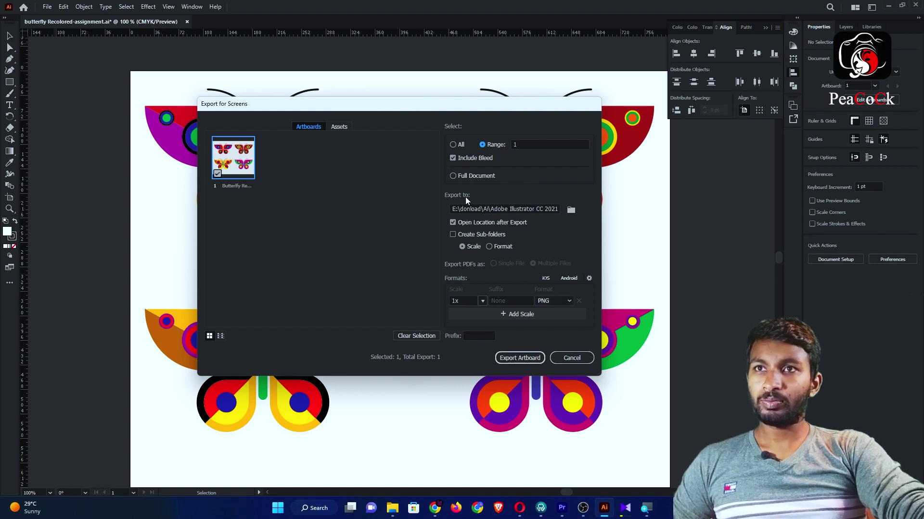
# Choose Documents > Illustrator Course as the export destination folder.
pyautogui.click(571, 210)
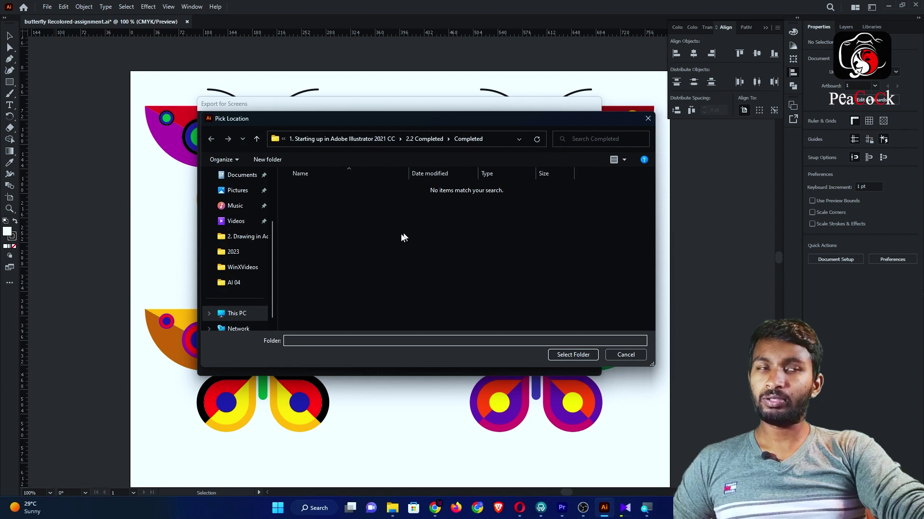
pyautogui.scroll(-1, 275, 268)
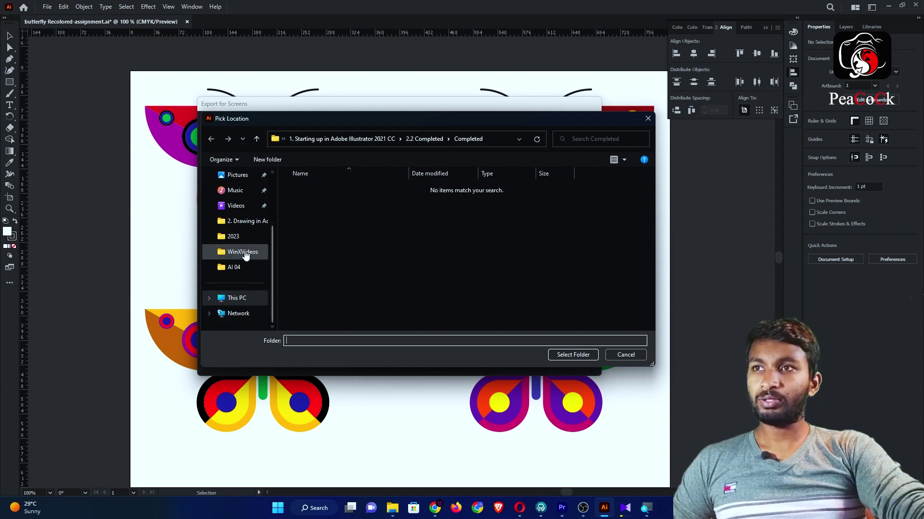
pyautogui.scroll(2, 237, 245)
pyautogui.click(240, 192)
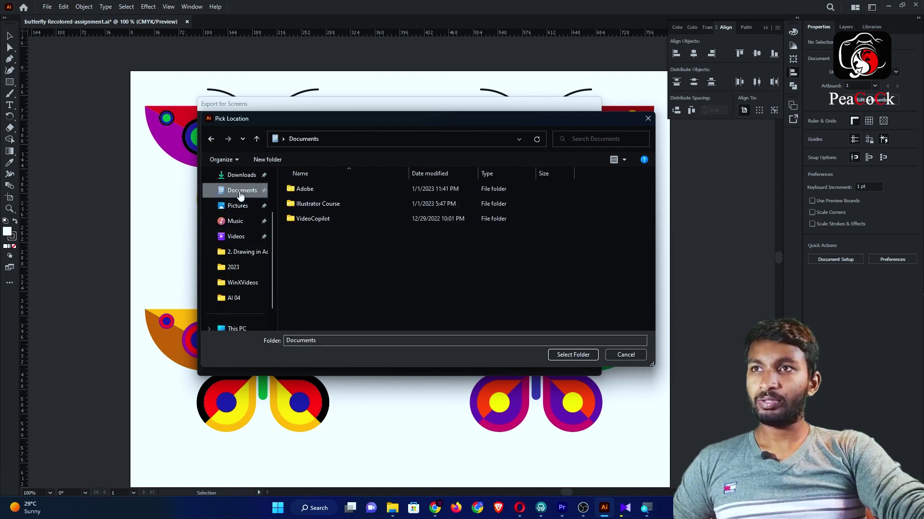
pyautogui.doubleClick(314, 205)
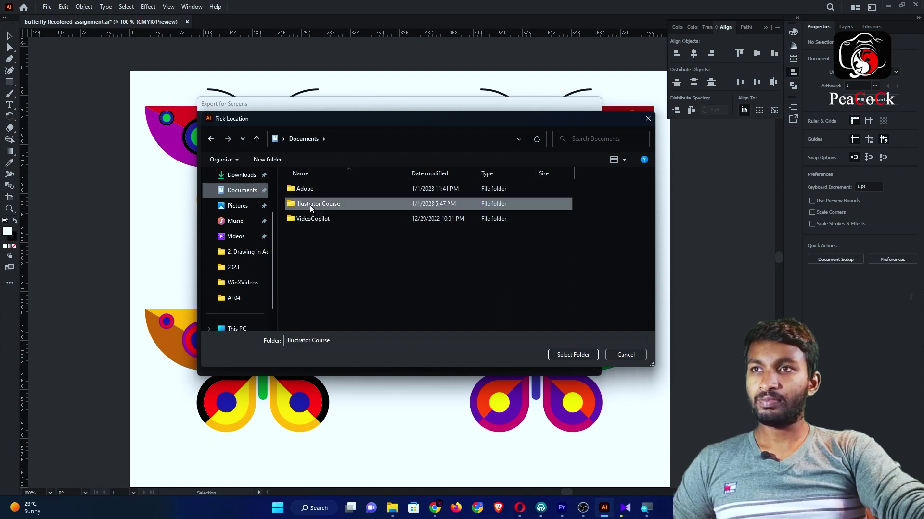
pyautogui.click(572, 355)
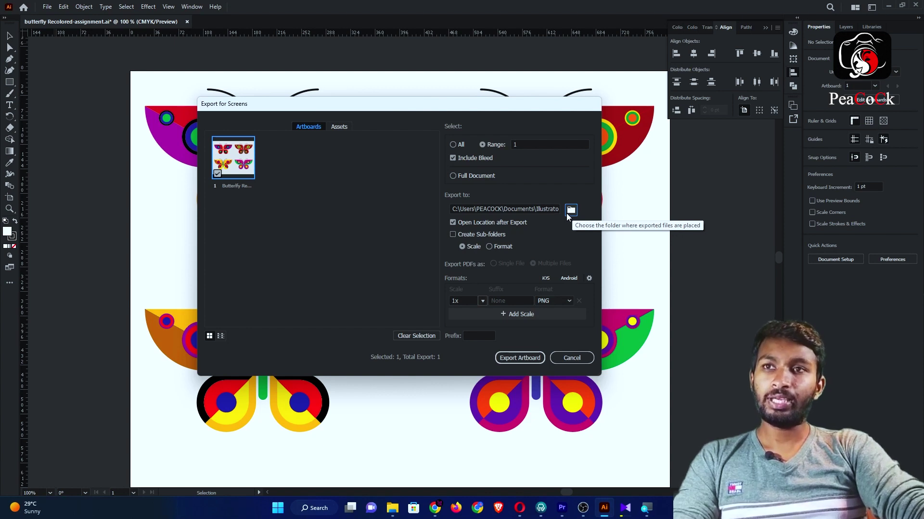
# Keep Create Sub-folders unchecked and PNG as the export format.
pyautogui.click(453, 235)
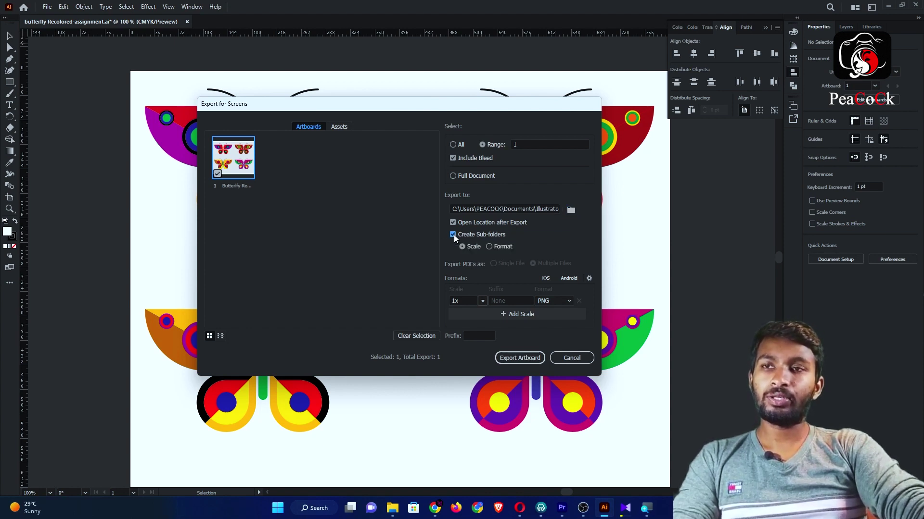
pyautogui.click(454, 234)
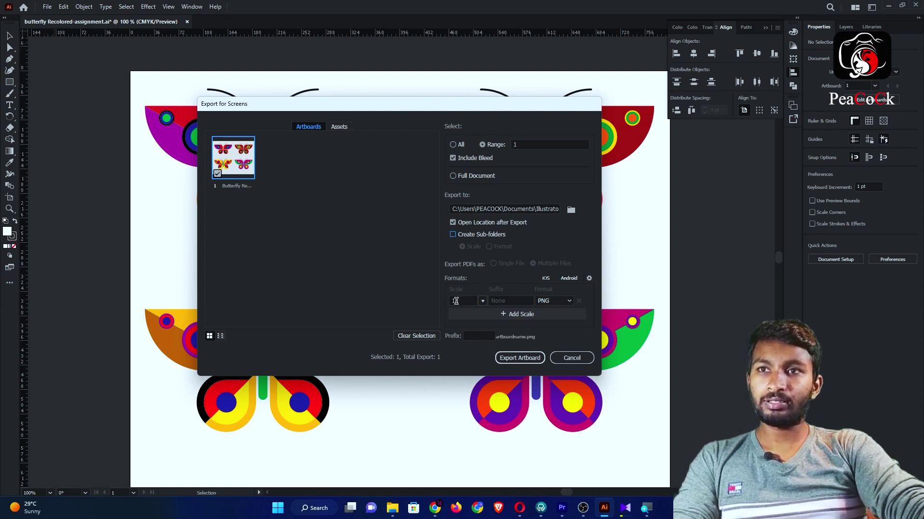
pyautogui.click(569, 302)
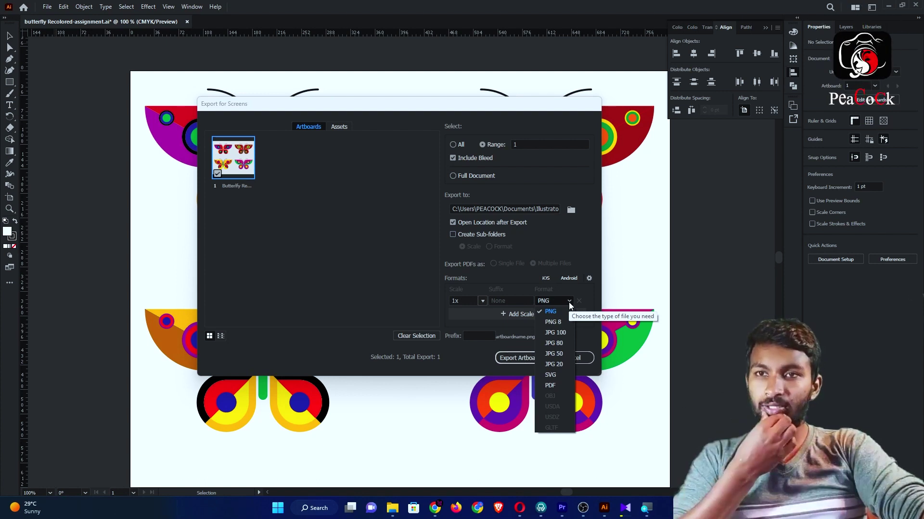
pyautogui.click(551, 312)
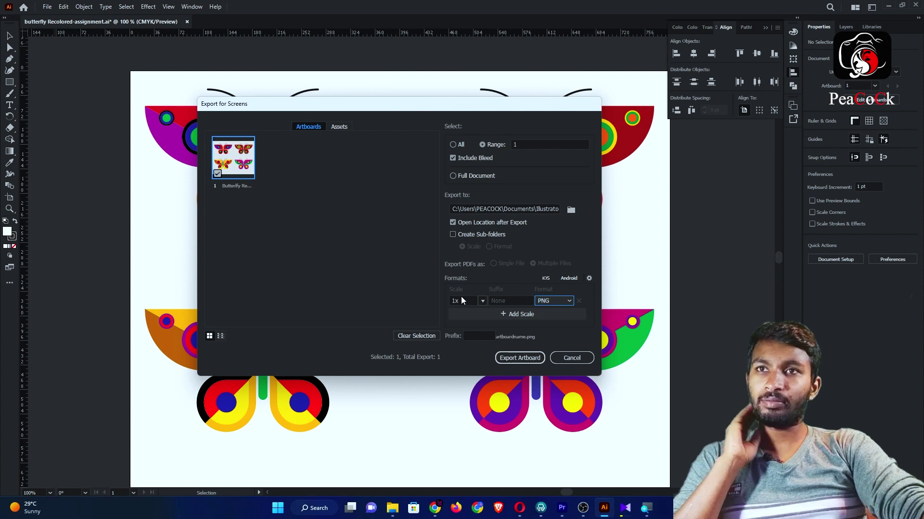
# Export artboard 1, replacing the existing Butterfly Recolored-Assignment.png.
pyautogui.click(522, 358)
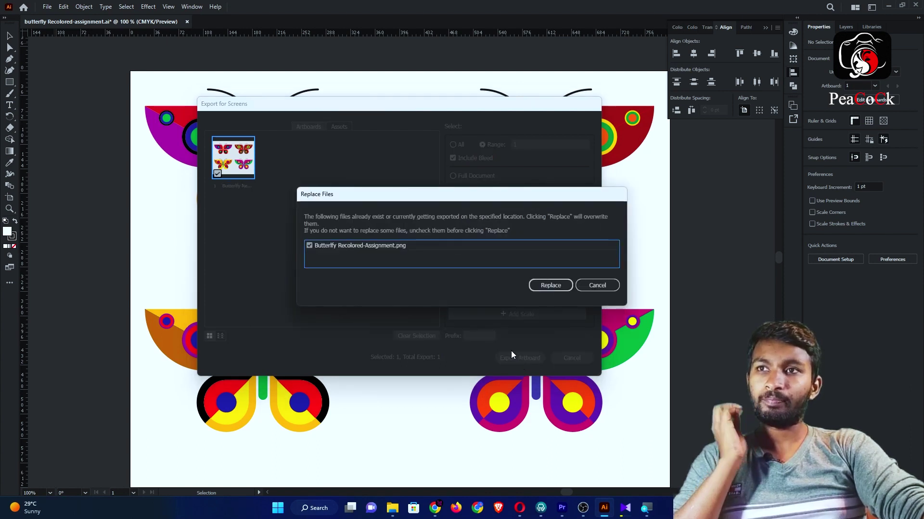
pyautogui.moveTo(412, 196); pyautogui.dragTo(388, 192)
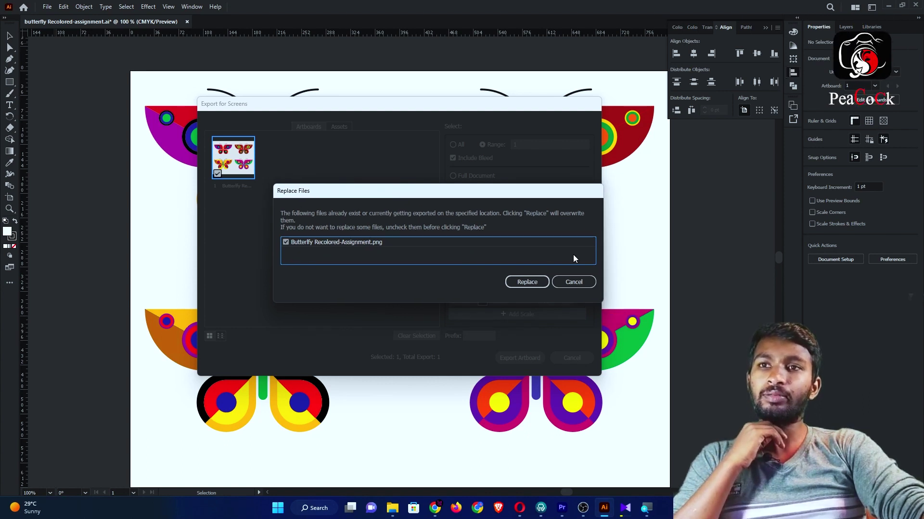
pyautogui.click(533, 282)
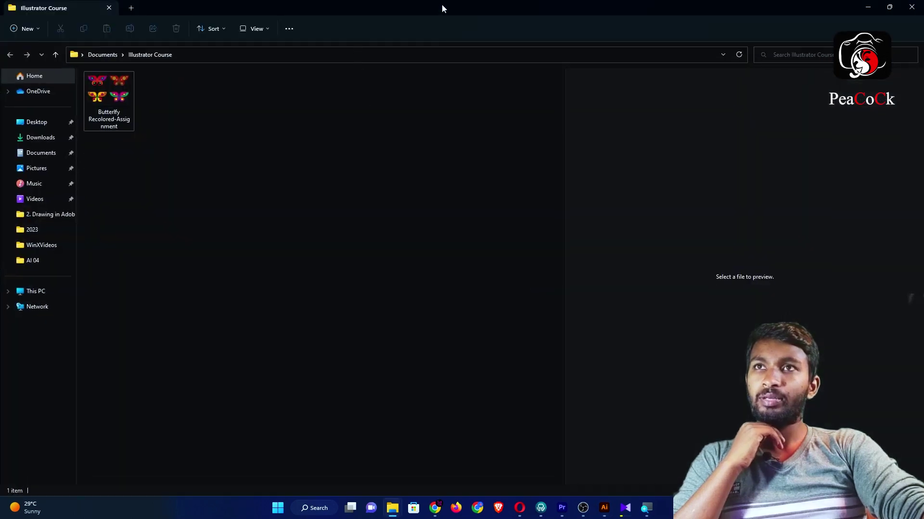
pyautogui.moveTo(443, 8); pyautogui.dragTo(413, 126)
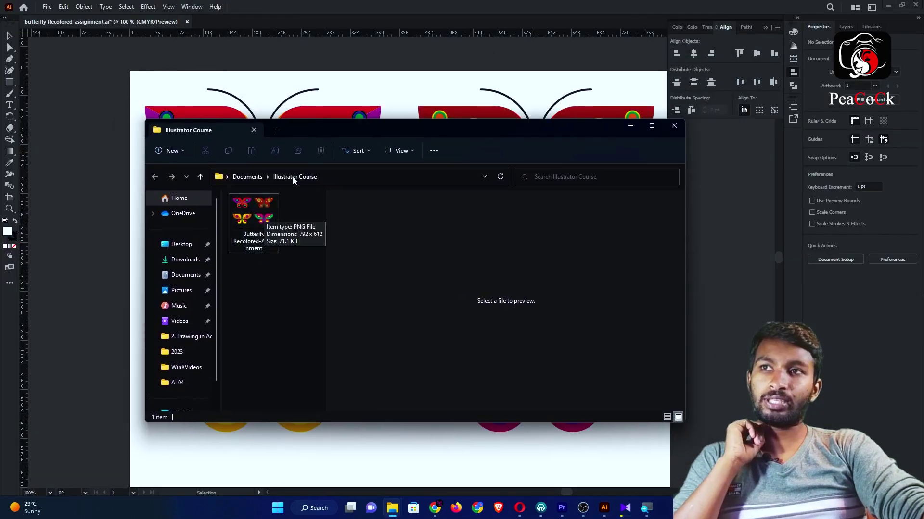
# Preview the exported Butterfly Recolored-Assignment.png, then close the Illustrator Course folder.
pyautogui.click(249, 220)
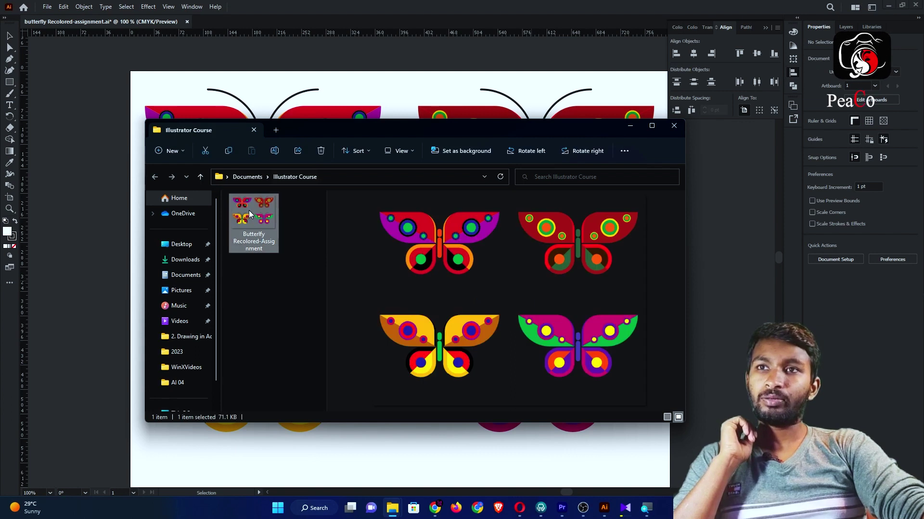
pyautogui.doubleClick(248, 220)
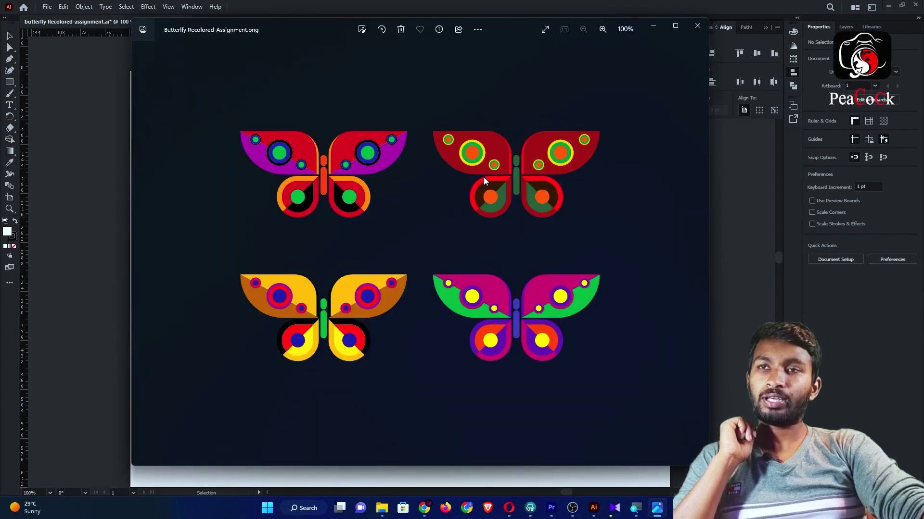
pyautogui.click(698, 26)
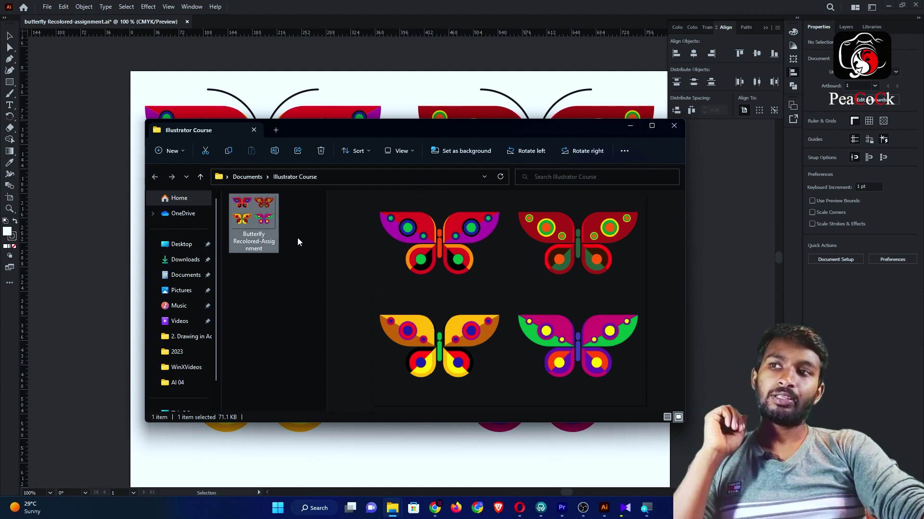
pyautogui.moveTo(250, 220); pyautogui.dragTo(287, 281)
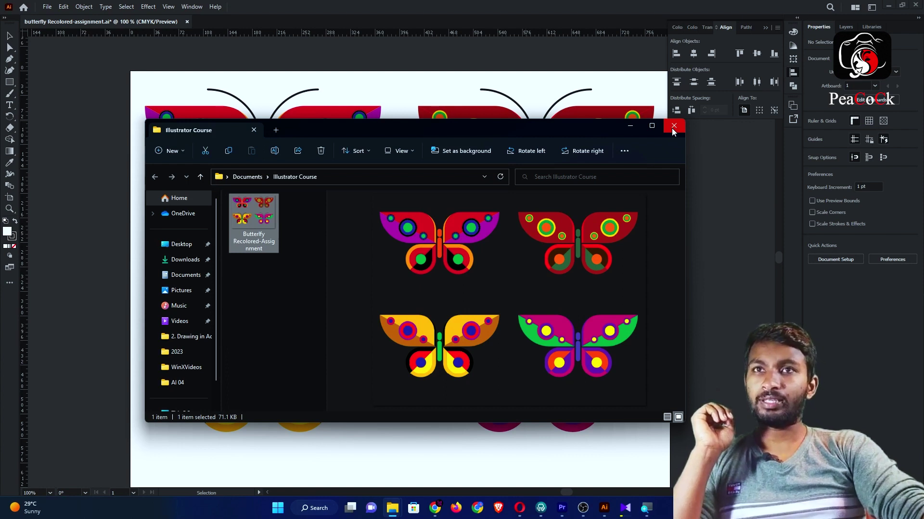
pyautogui.click(673, 128)
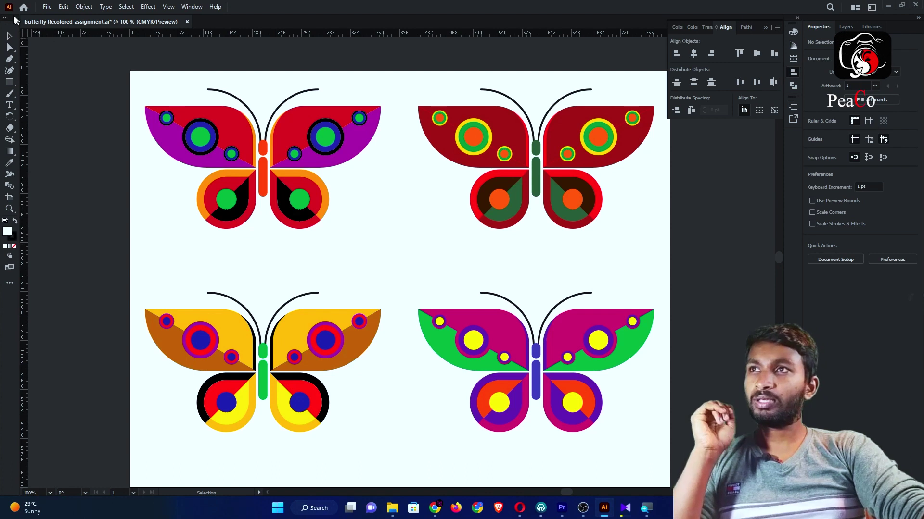
# Export the four-butterfly artboard via Export As as JPEG (*.JPG), reaching JPEG Options.
pyautogui.click(47, 7)
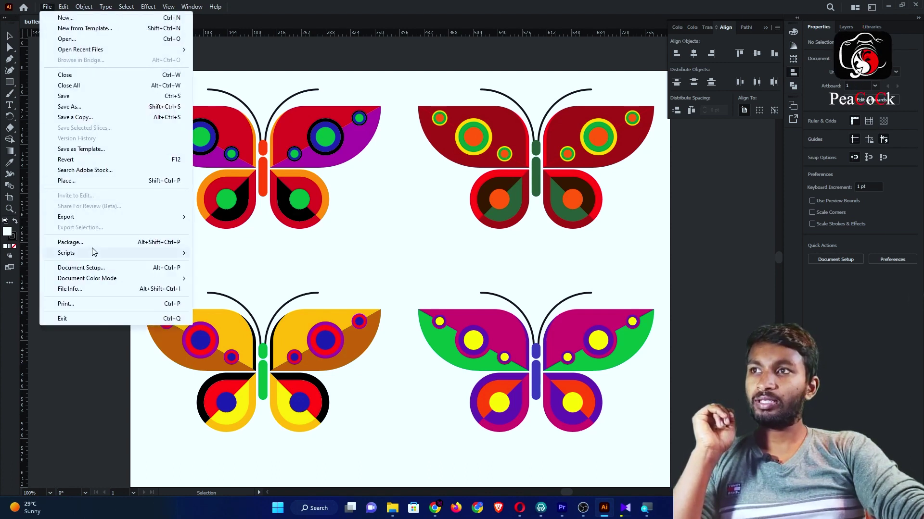
pyautogui.moveTo(66, 217)
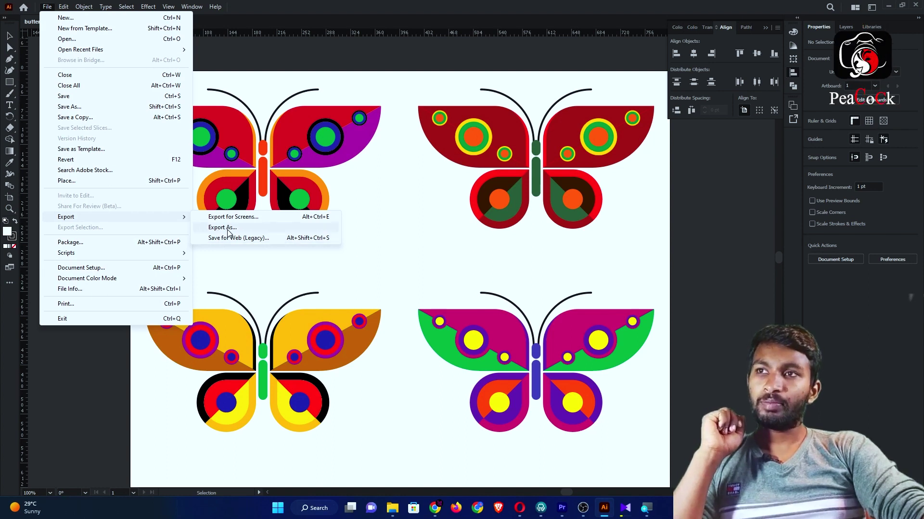
pyautogui.click(221, 228)
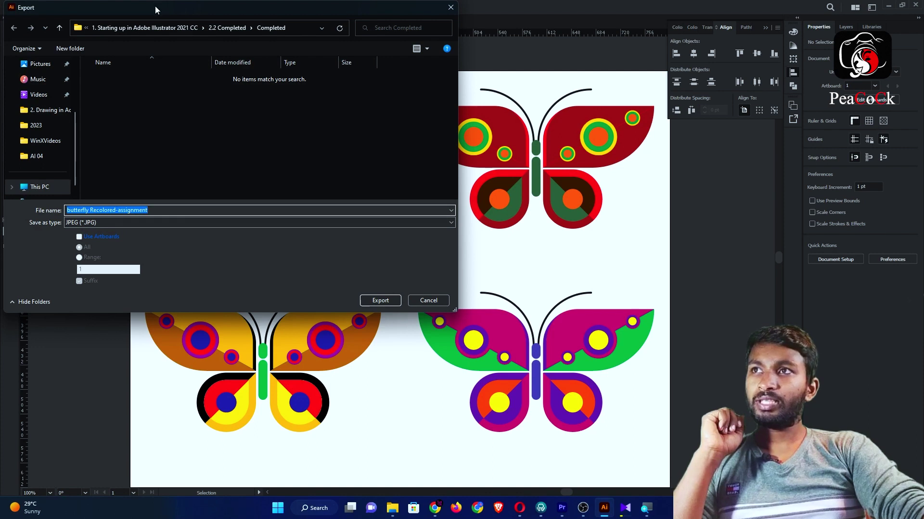
pyautogui.moveTo(155, 6); pyautogui.dragTo(259, 38)
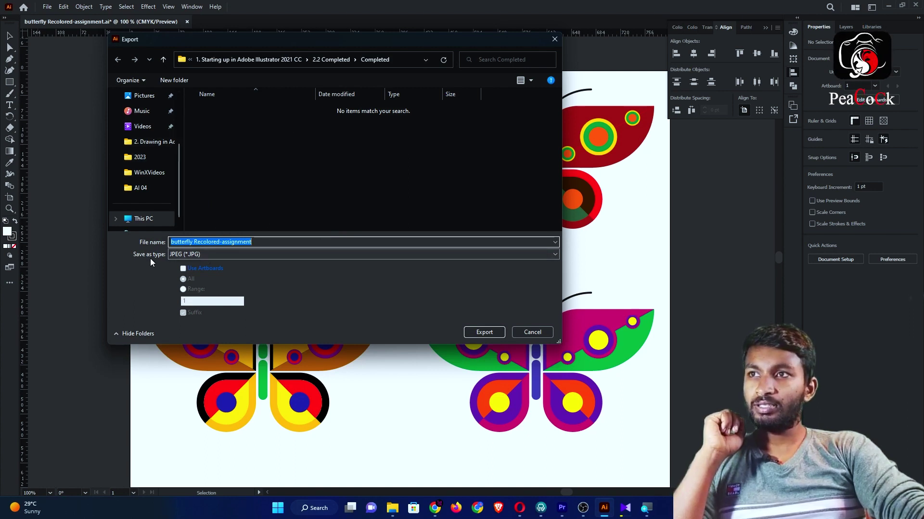
pyautogui.click(213, 255)
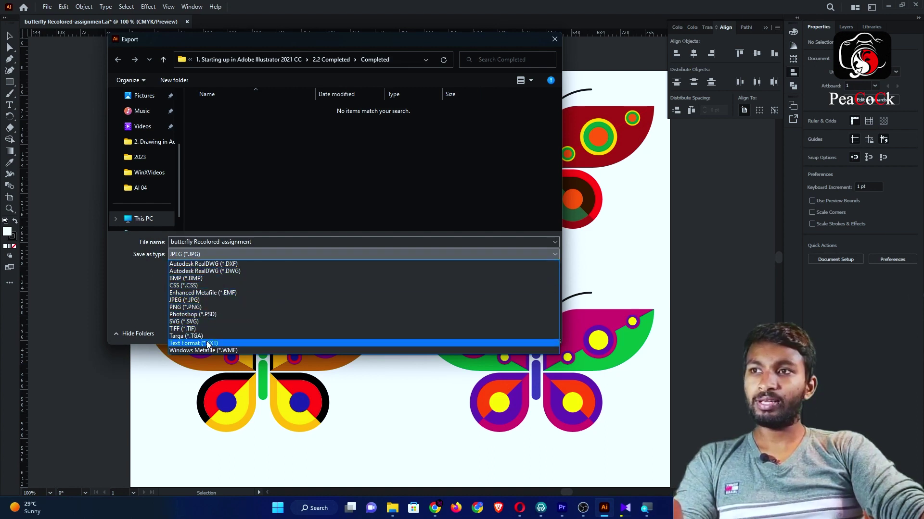
pyautogui.click(216, 300)
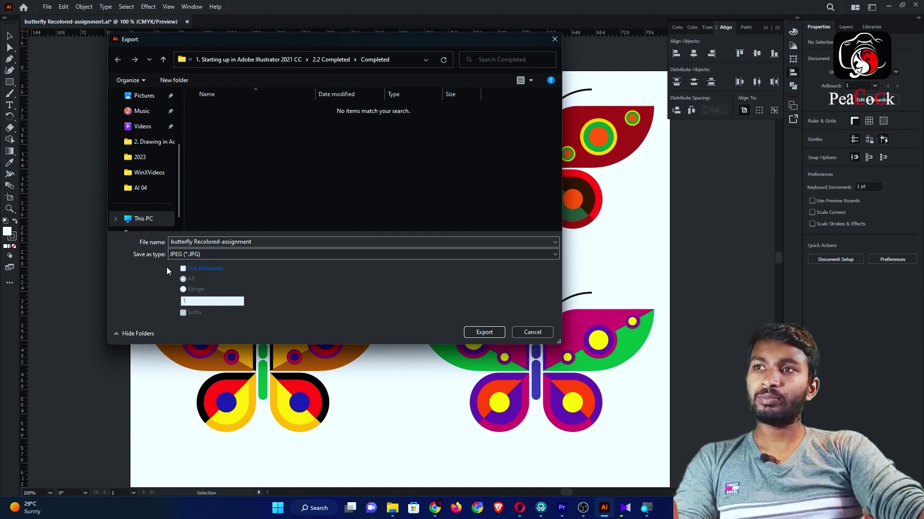
pyautogui.click(481, 331)
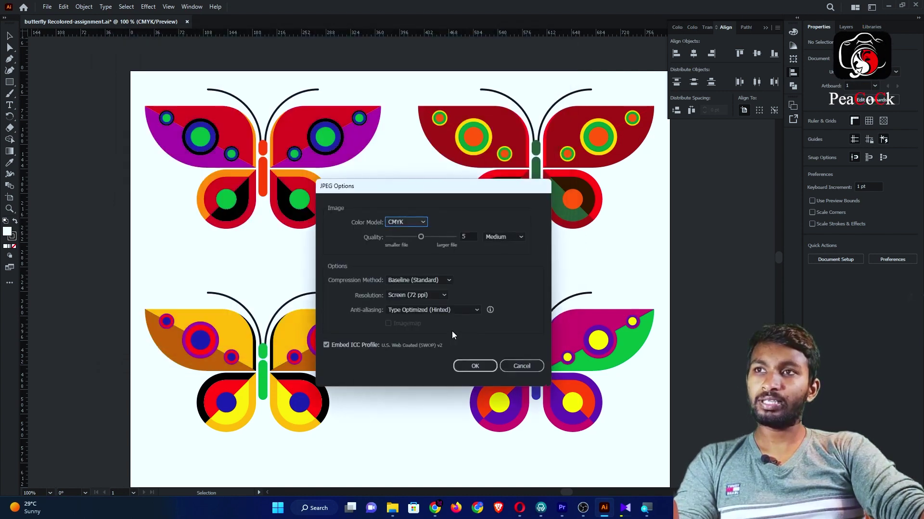
# Switch the JPEG colour model from CMYK to RGB.
pyautogui.moveTo(354, 195); pyautogui.dragTo(337, 191)
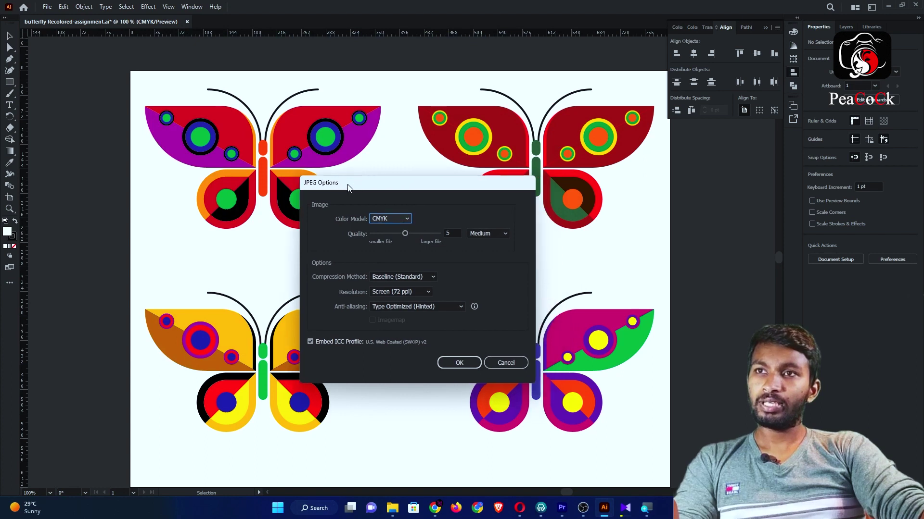
pyautogui.click(406, 219)
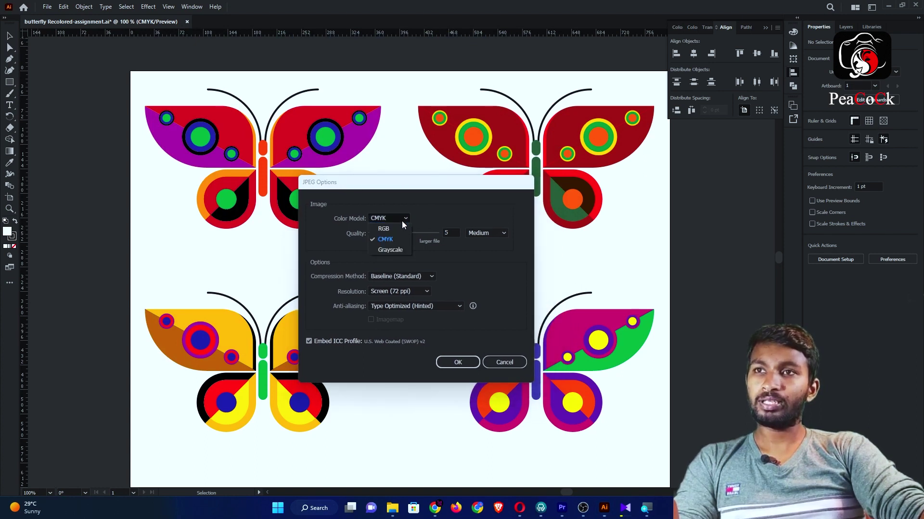
pyautogui.click(389, 227)
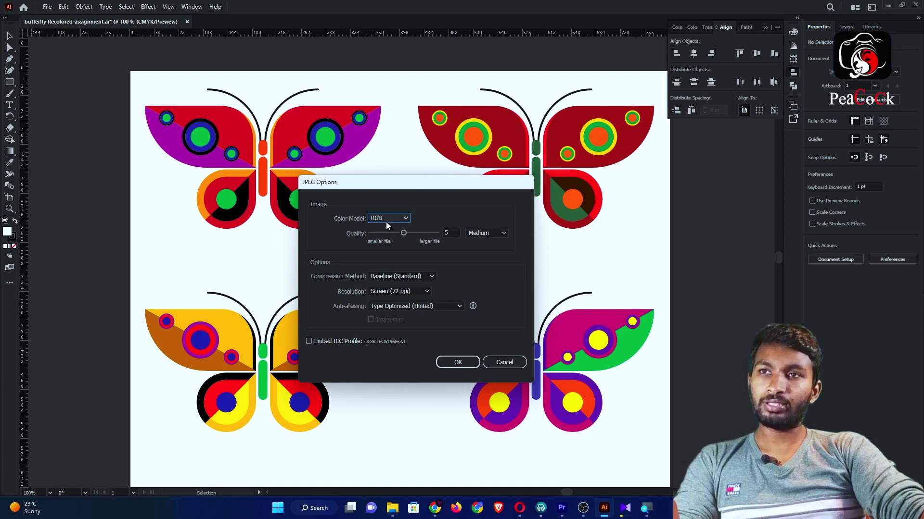
pyautogui.scroll(-1, 392, 218)
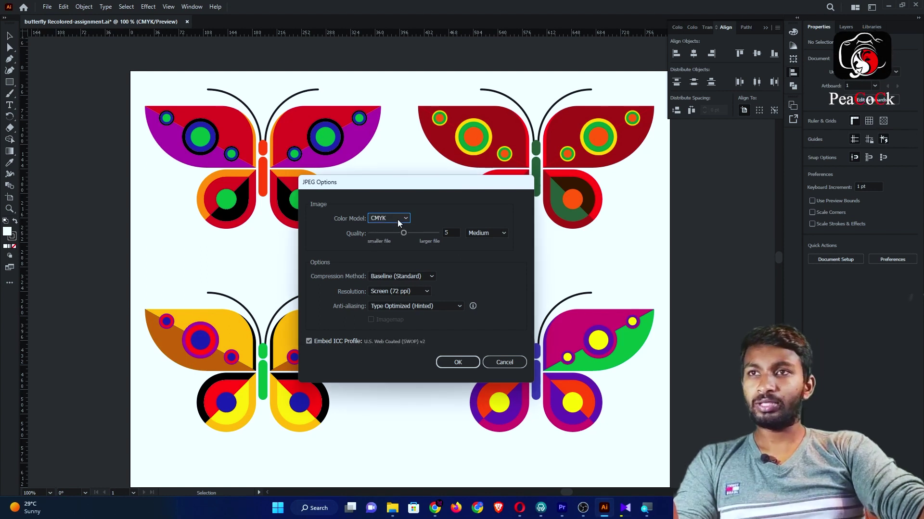
pyautogui.click(395, 219)
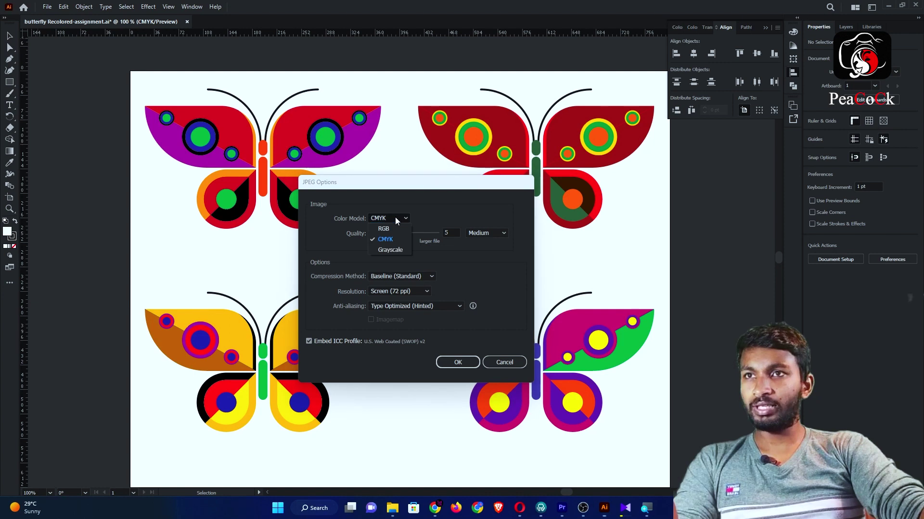
pyautogui.click(391, 228)
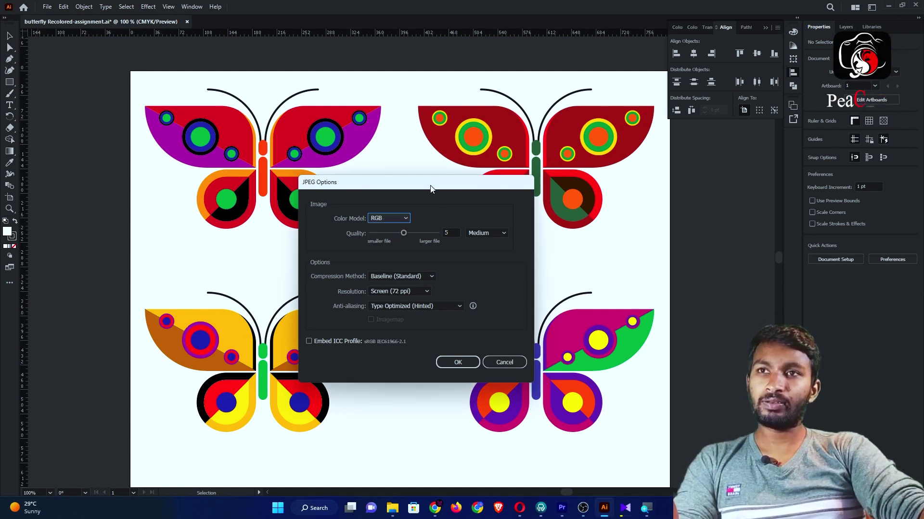
pyautogui.moveTo(430, 188); pyautogui.dragTo(426, 185)
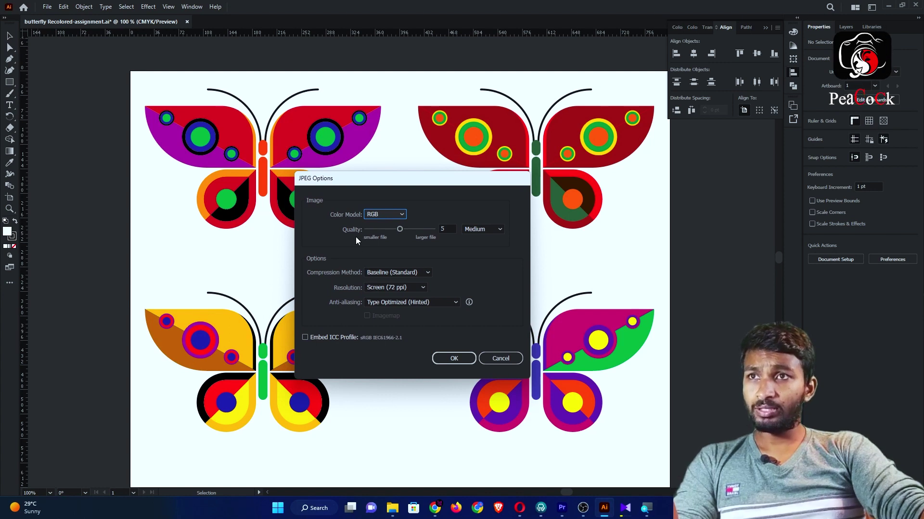
# Set JPEG quality to Medium (3), check the resolution choices, then cancel the export.
pyautogui.moveTo(405, 230); pyautogui.dragTo(427, 233)
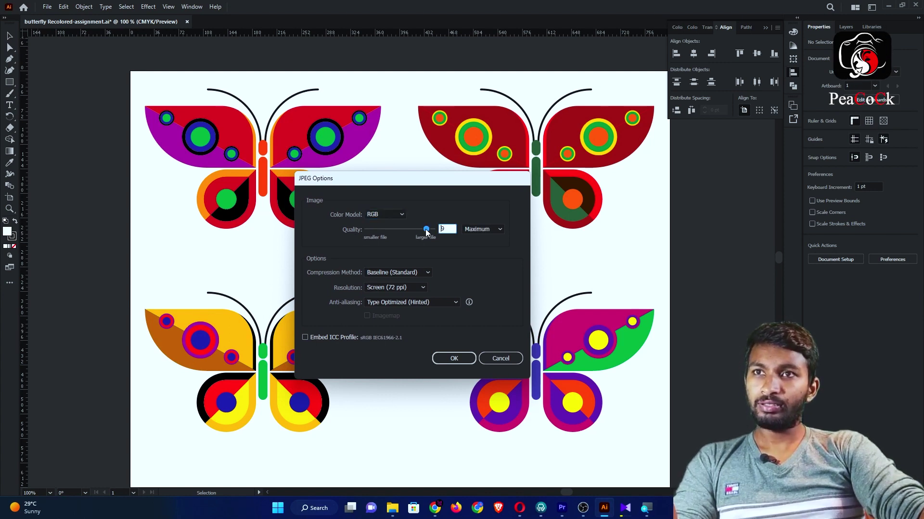
pyautogui.click(474, 230)
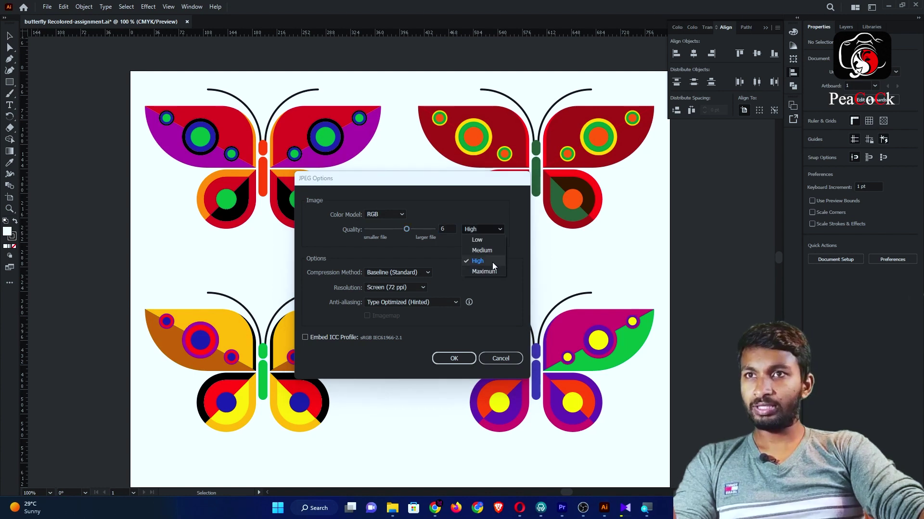
pyautogui.press('Escape')
pyautogui.click(478, 228)
pyautogui.click(483, 250)
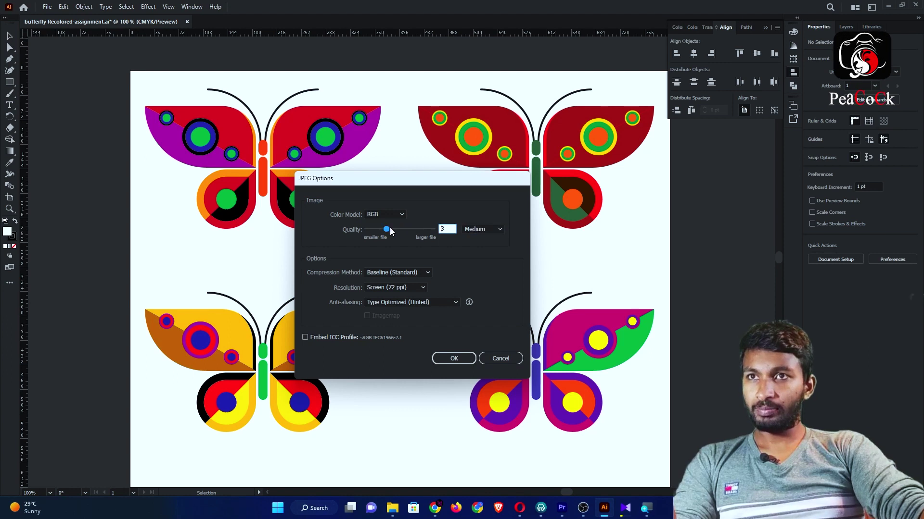
pyautogui.click(475, 227)
pyautogui.click(483, 243)
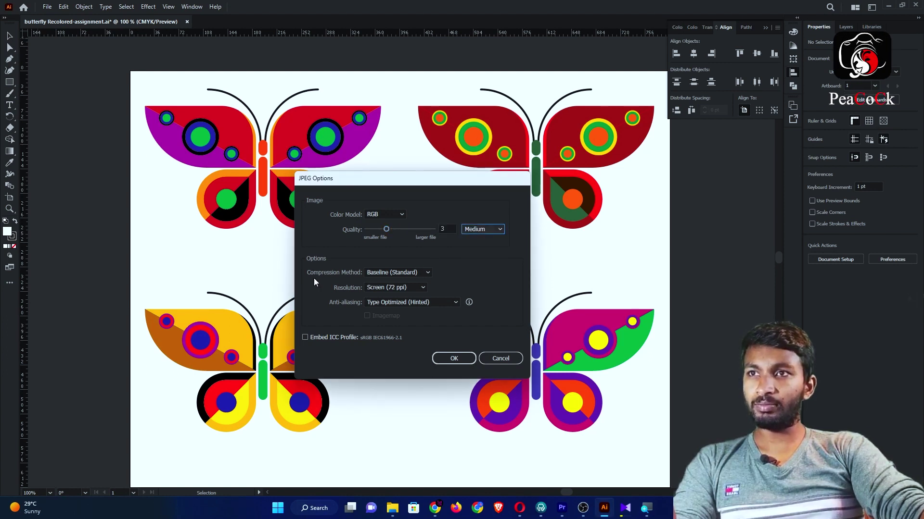
pyautogui.press('Tab')
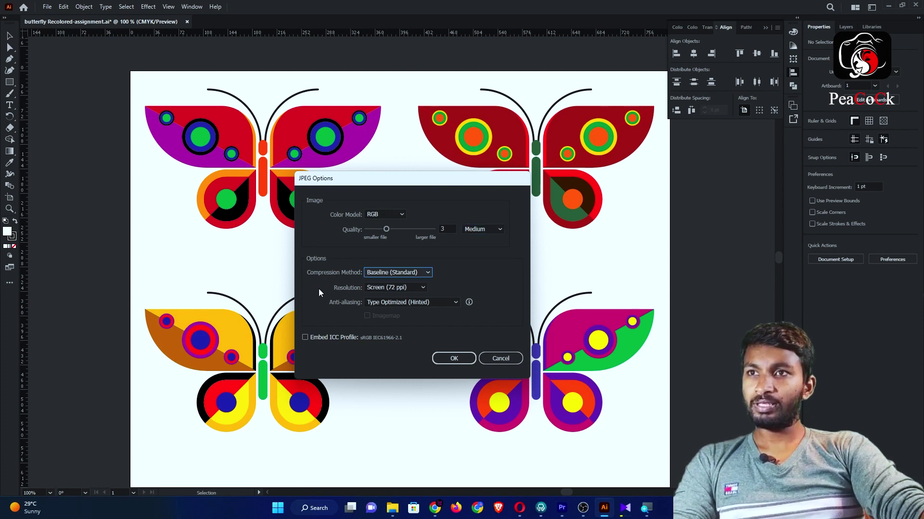
pyautogui.click(422, 288)
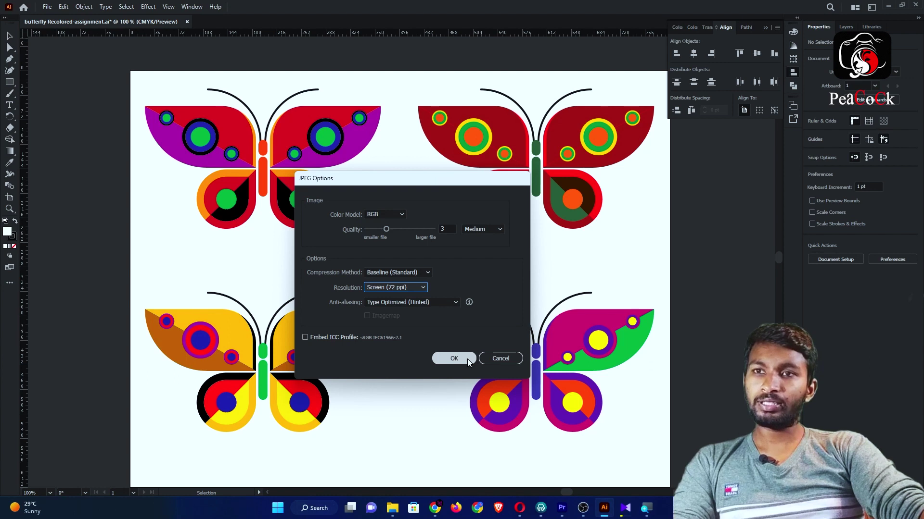
pyautogui.click(507, 358)
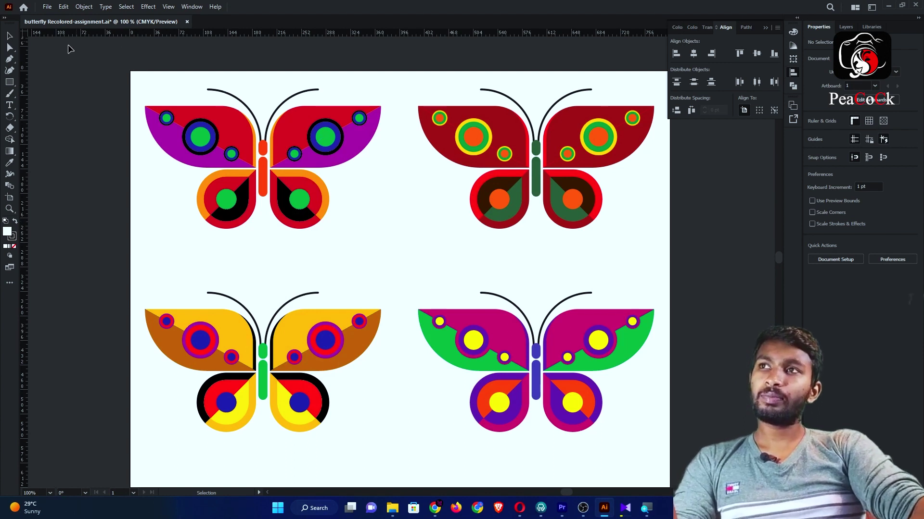
# Bring up Save for Web (Legacy), previewing the artwork as a 792 x 612 GIF.
pyautogui.click(48, 8)
pyautogui.moveTo(66, 216)
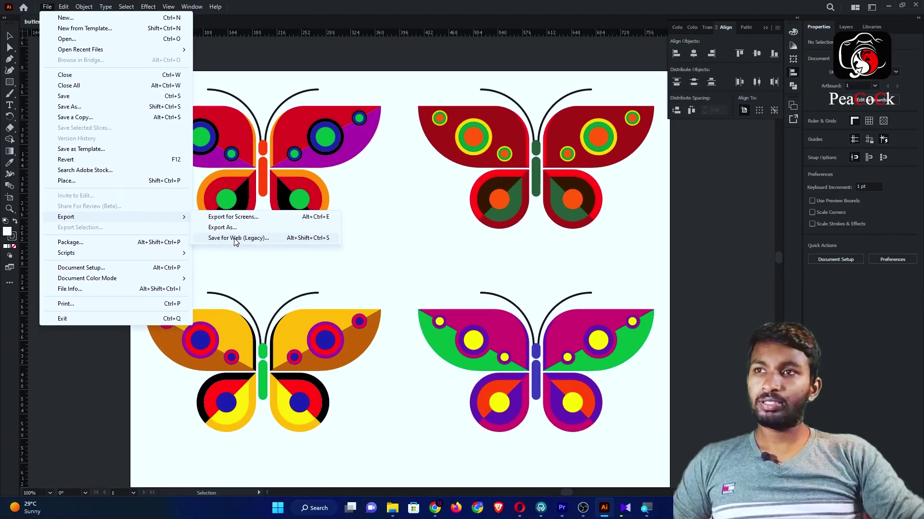
pyautogui.click(234, 242)
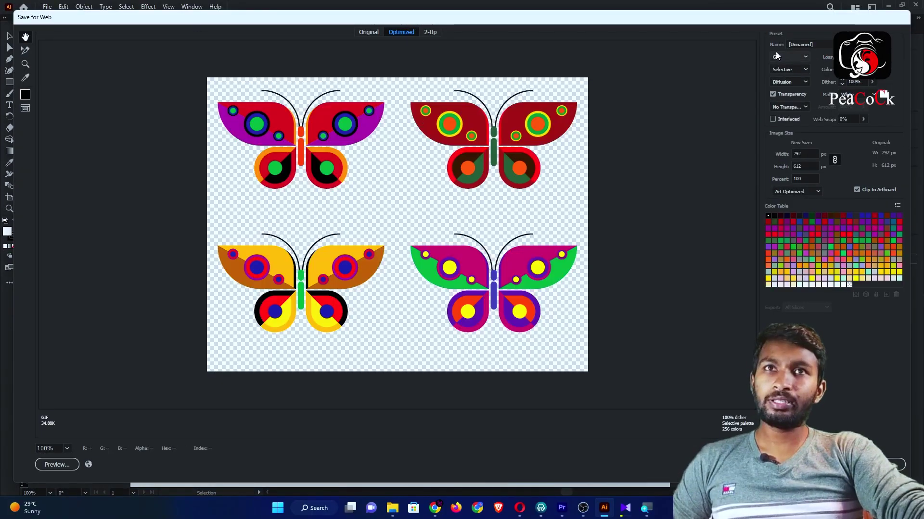
# Switch the web export format to JPEG at the Maximum quality preset.
pyautogui.click(795, 56)
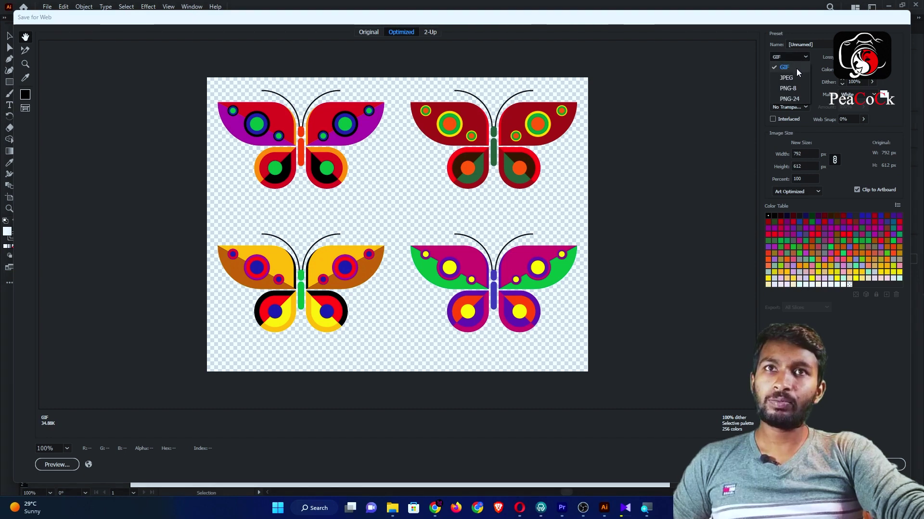
pyautogui.click(787, 78)
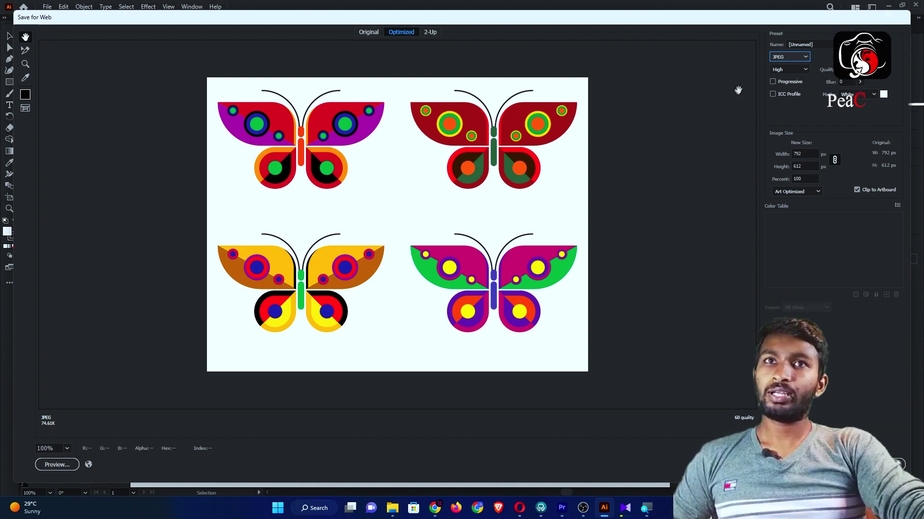
pyautogui.click(792, 55)
pyautogui.click(795, 77)
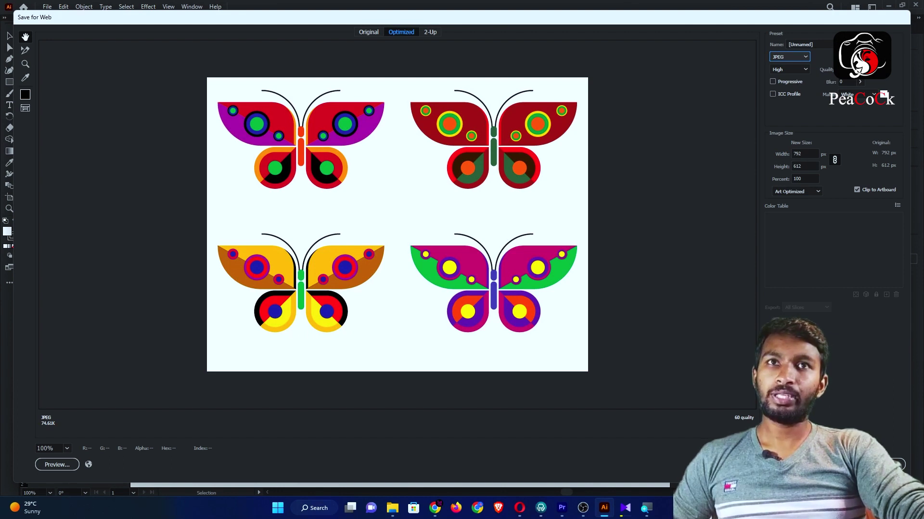
pyautogui.moveTo(847, 80); pyautogui.dragTo(861, 81)
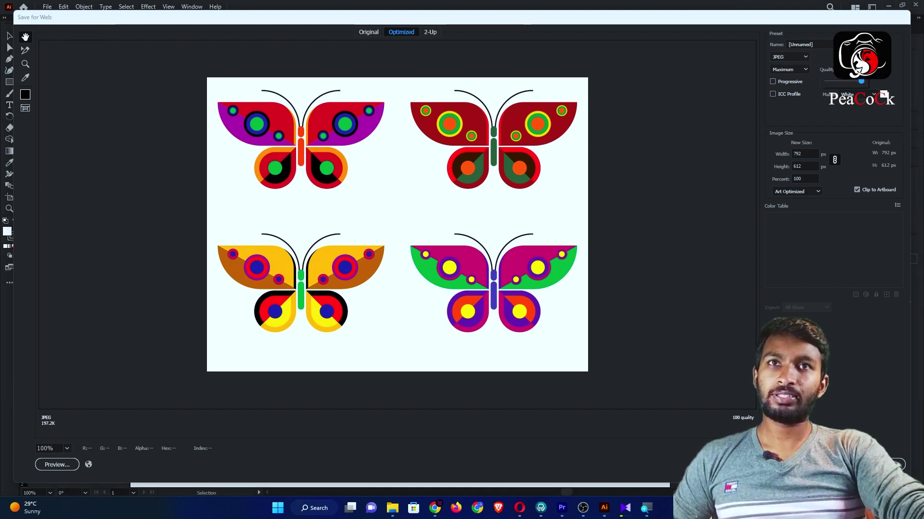
pyautogui.click(784, 70)
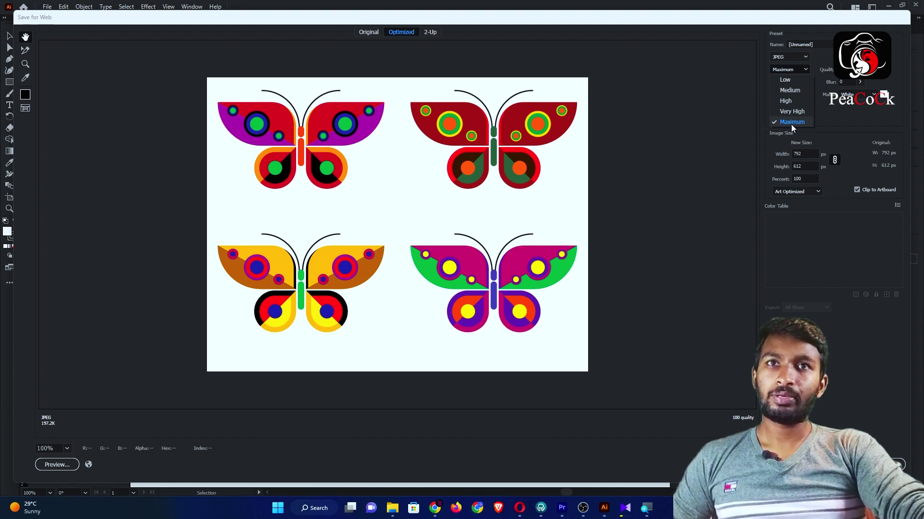
pyautogui.click(775, 122)
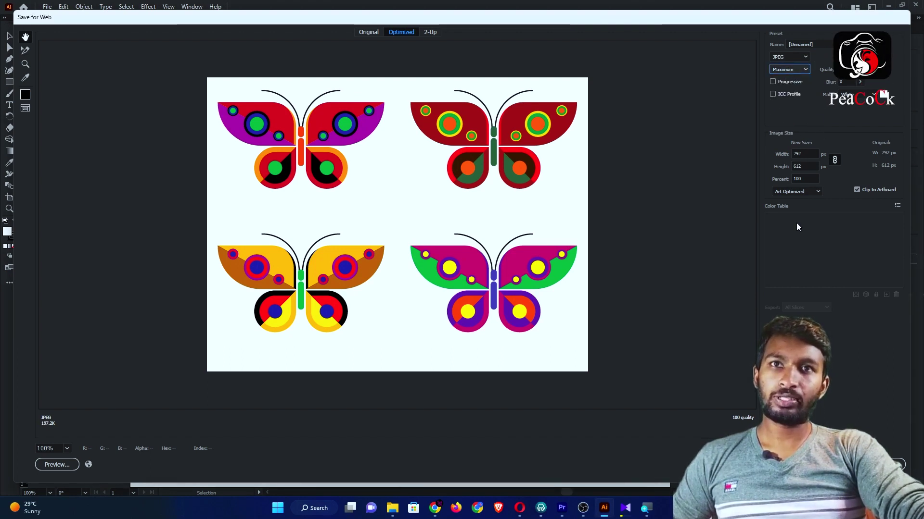
# Enter 2000 for the image size, resizing the web image to 2000 x 1545 px.
pyautogui.click(798, 153)
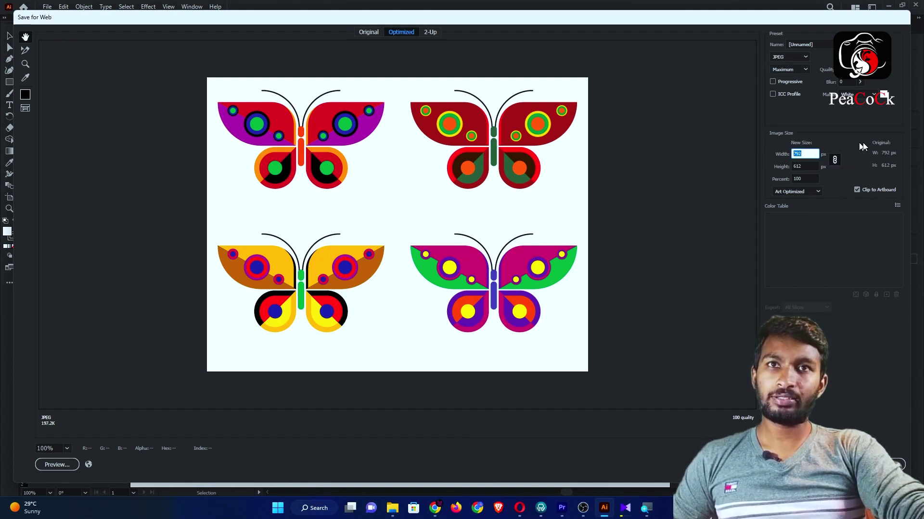
pyautogui.write('2000')
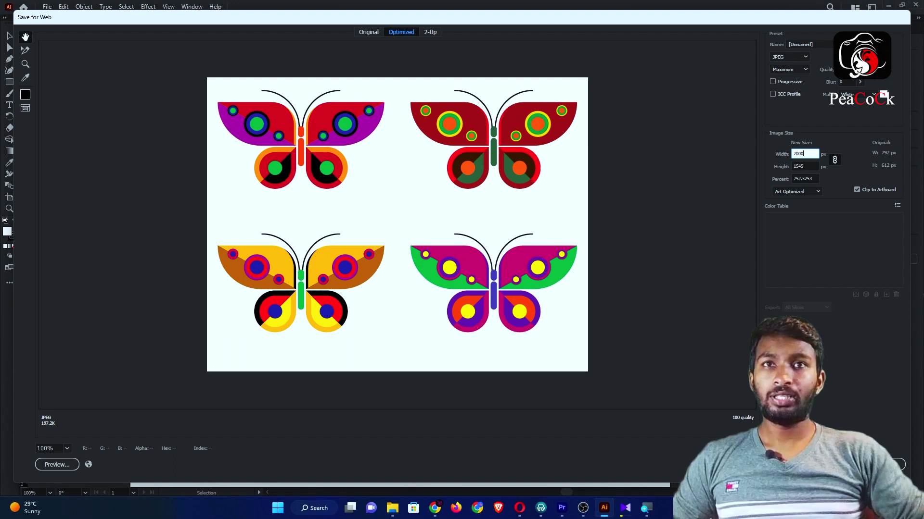
pyautogui.click(802, 165)
pyautogui.write('2000')
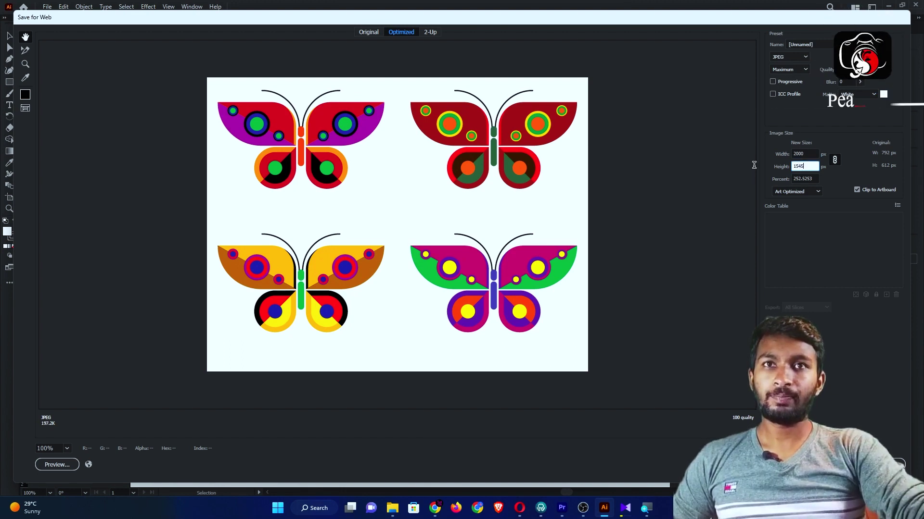
pyautogui.press('Return')
pyautogui.press('Return')
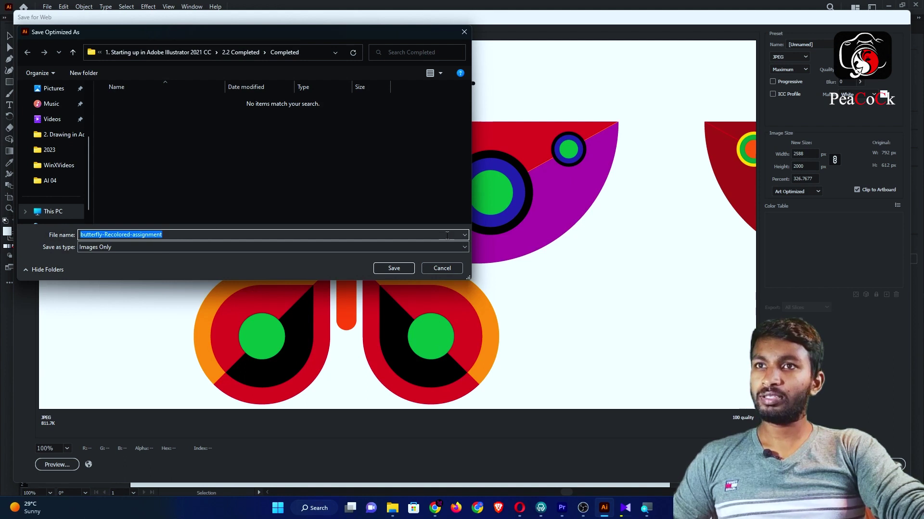
# Save the optimized JPEG as butterfly-Recolored-assignment in Videos > WinXVideos as Images Only.
pyautogui.click(464, 235)
pyautogui.click(59, 165)
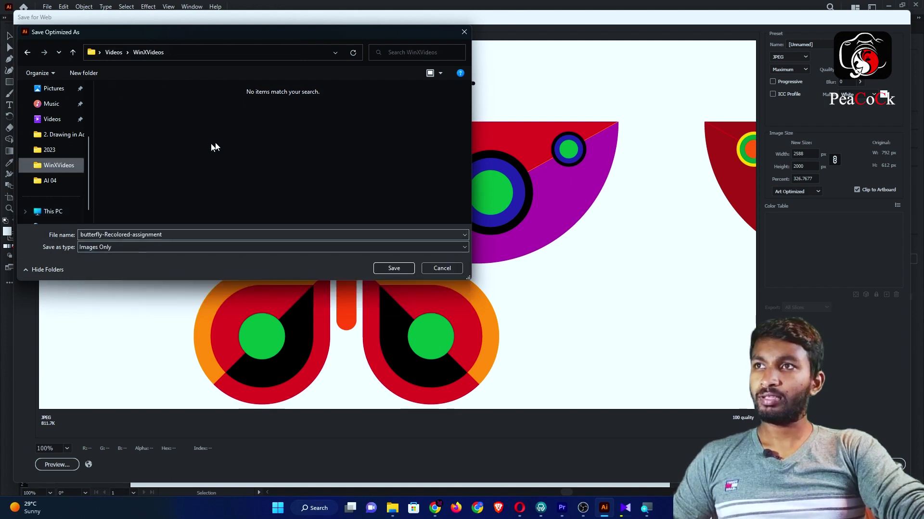
pyautogui.click(128, 247)
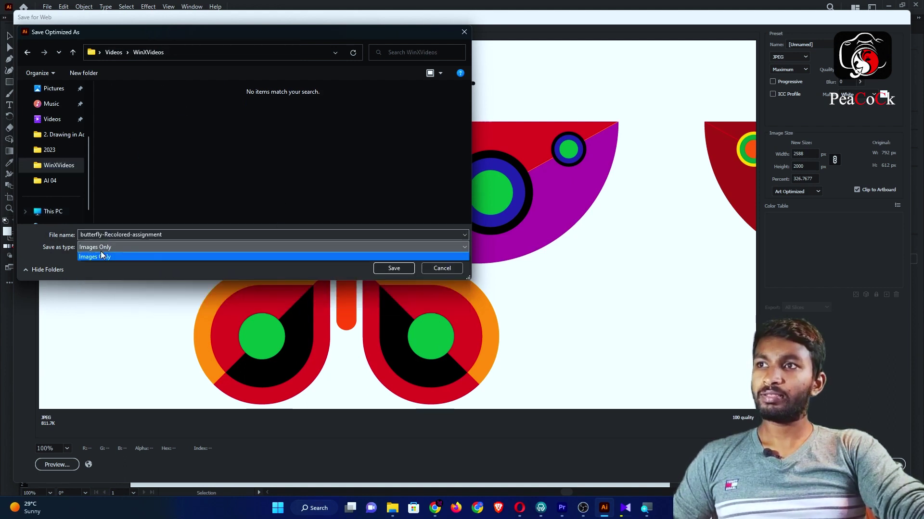
pyautogui.click(143, 254)
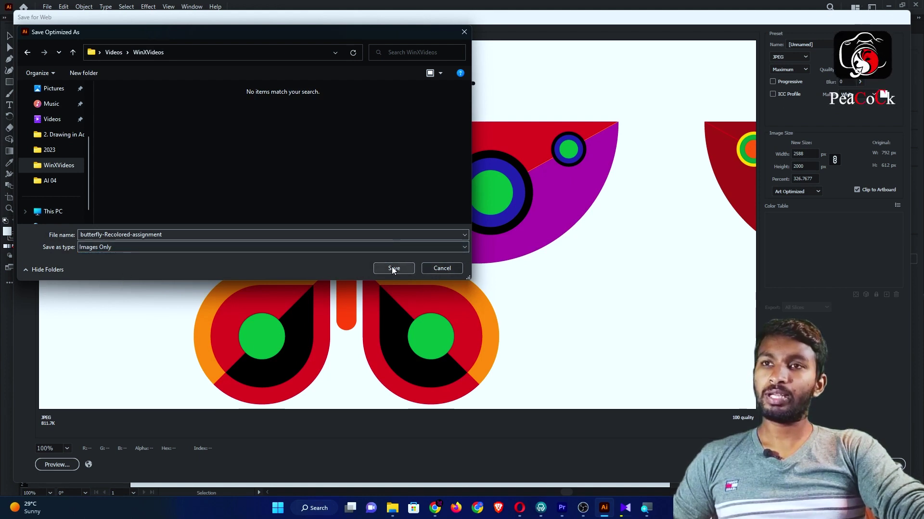
pyautogui.click(440, 270)
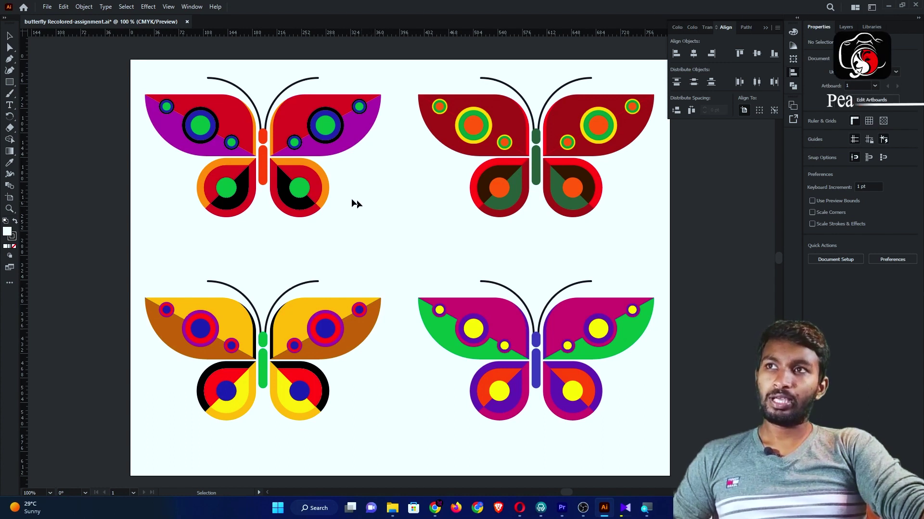
# Try selecting the first butterfly's wings, undoing an accidental move of the upper-right wing.
pyautogui.click(171, 137)
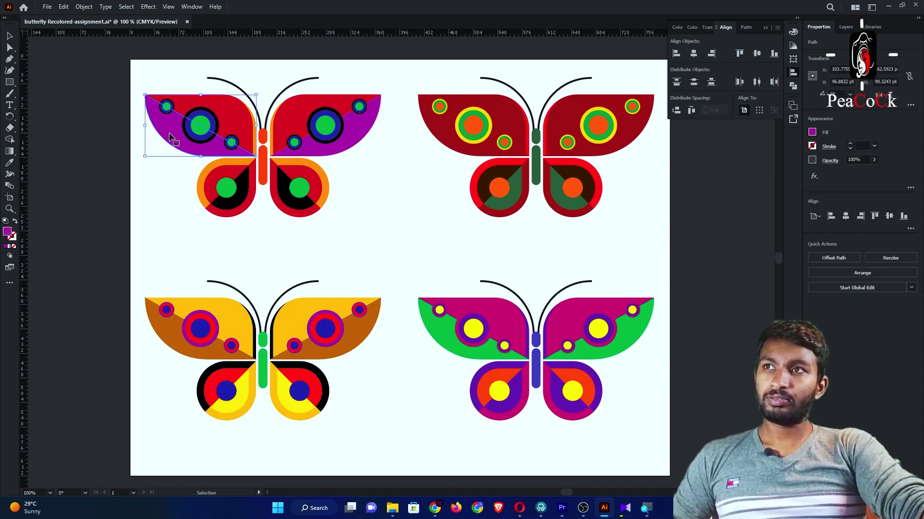
pyautogui.click(167, 183)
pyautogui.click(47, 6)
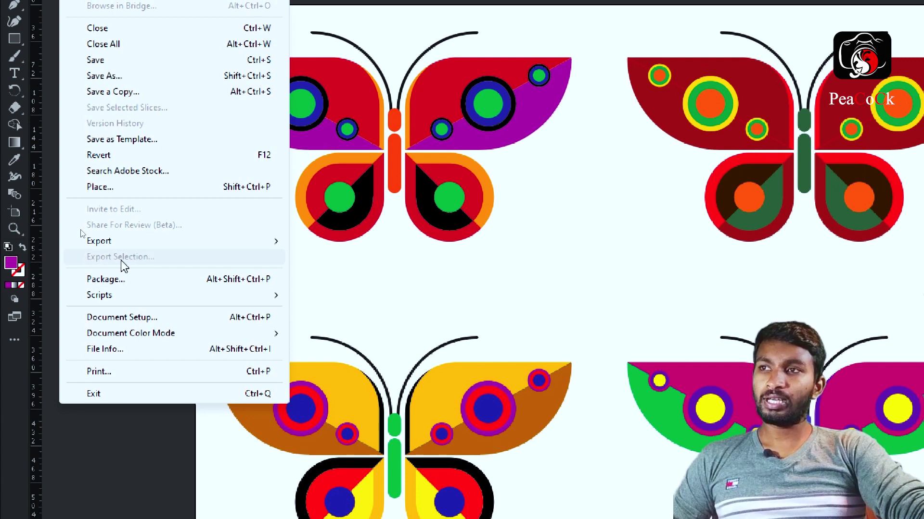
pyautogui.click(356, 263)
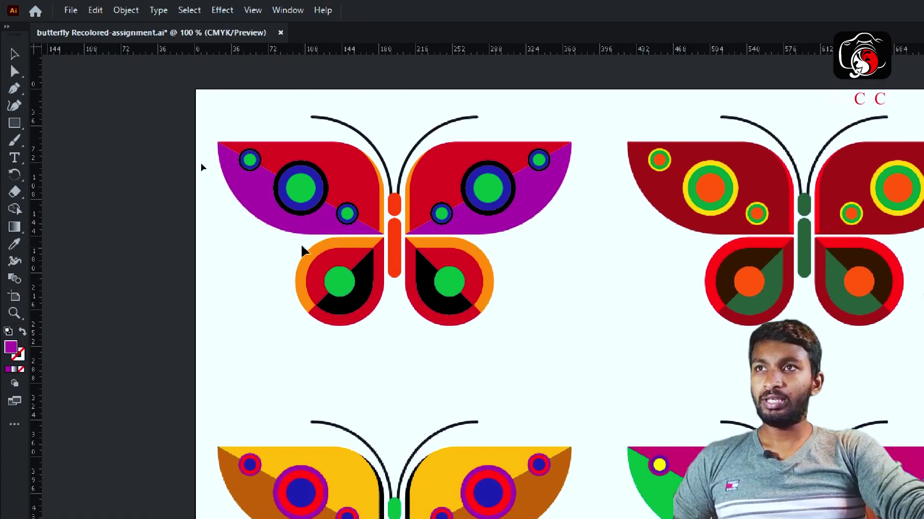
pyautogui.click(265, 189)
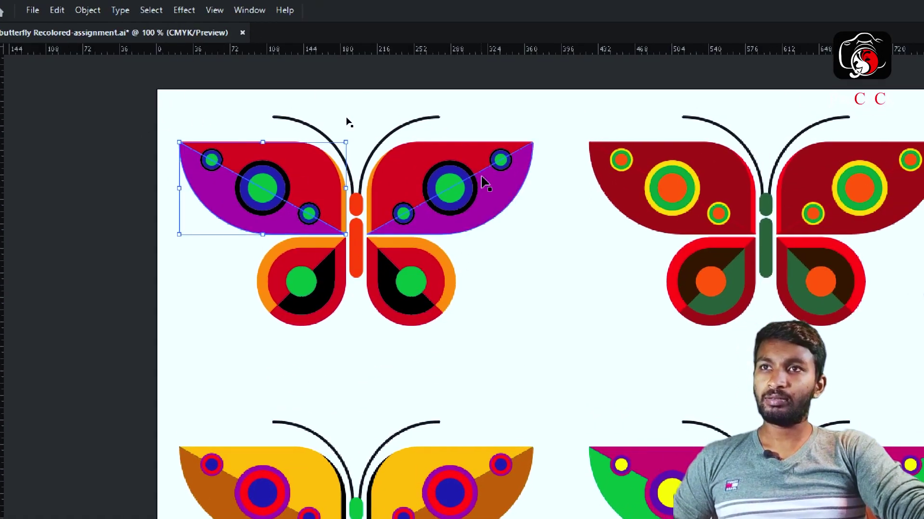
pyautogui.click(462, 162)
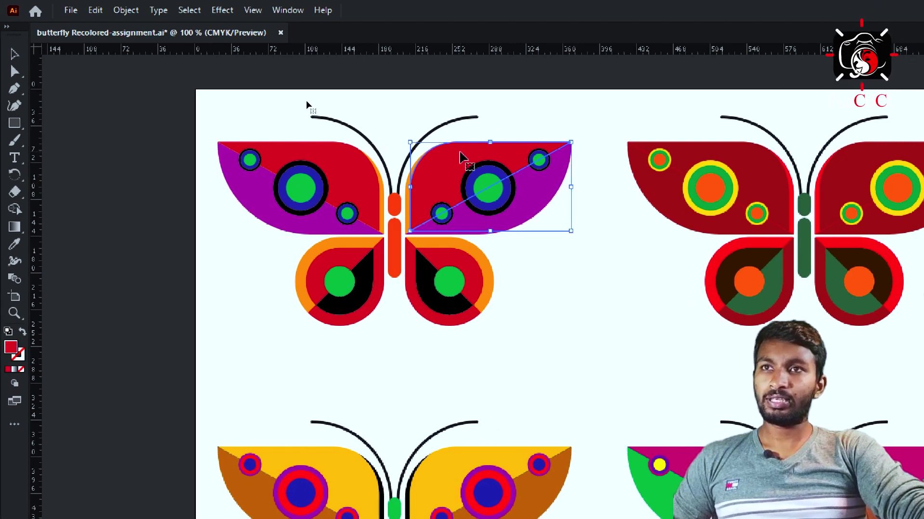
pyautogui.moveTo(459, 157); pyautogui.dragTo(587, 308)
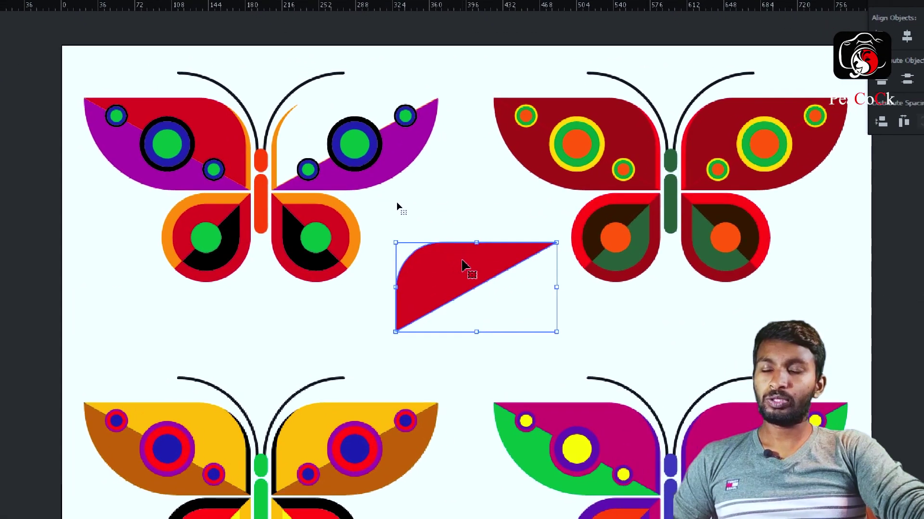
pyautogui.hotkey('ctrl', 'z')
pyautogui.hotkey('ctrl', 'z')
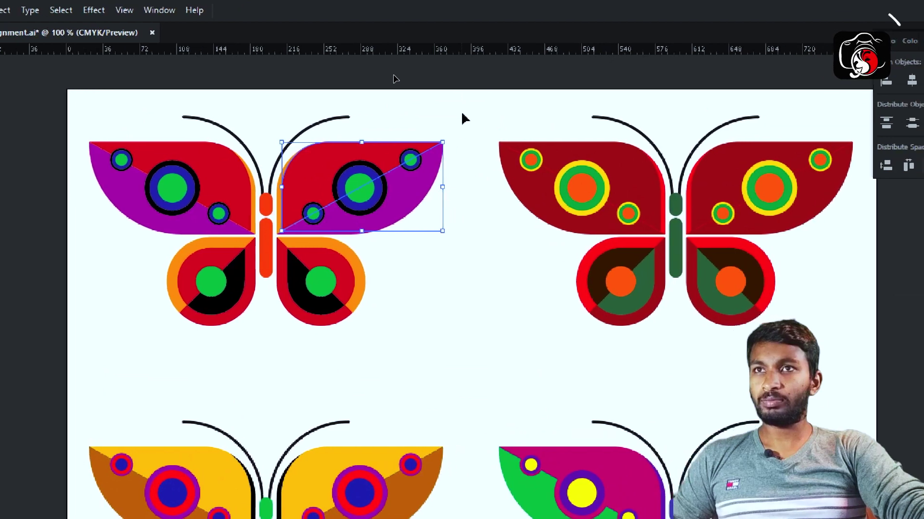
# Marquee-select the upper-right wing with its antenna and export it as Asset 1 via Export Selection.
pyautogui.moveTo(462, 118); pyautogui.dragTo(426, 228)
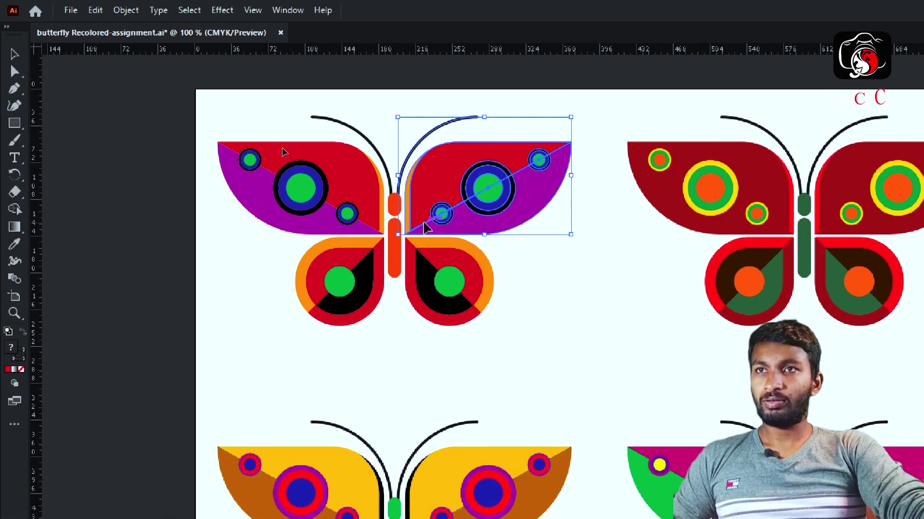
pyautogui.click(71, 10)
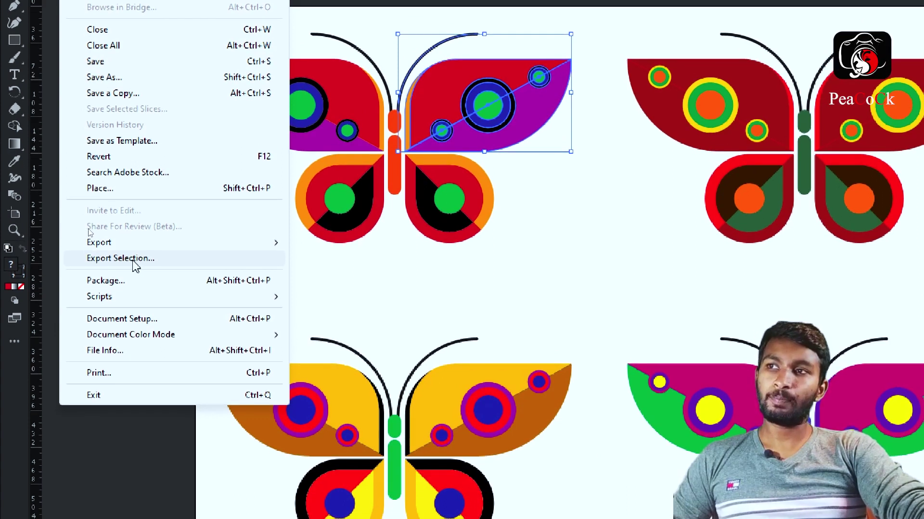
pyautogui.click(125, 262)
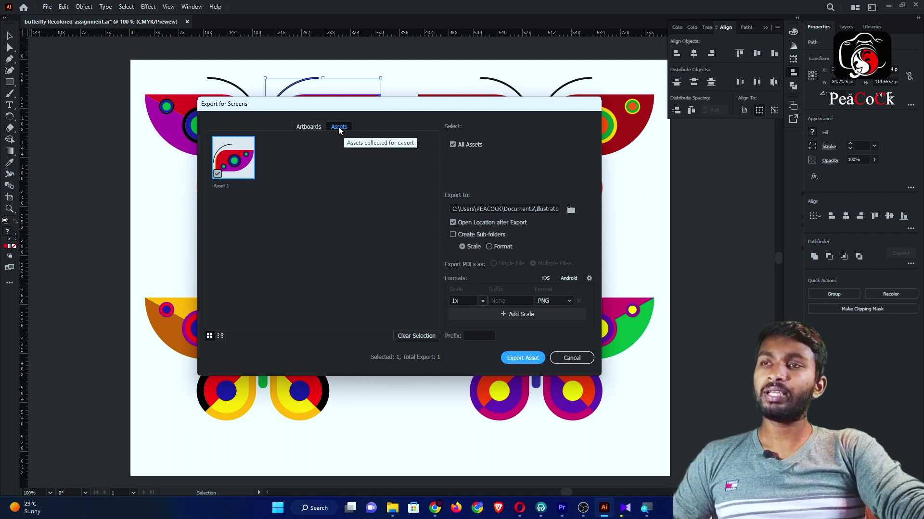
pyautogui.click(307, 128)
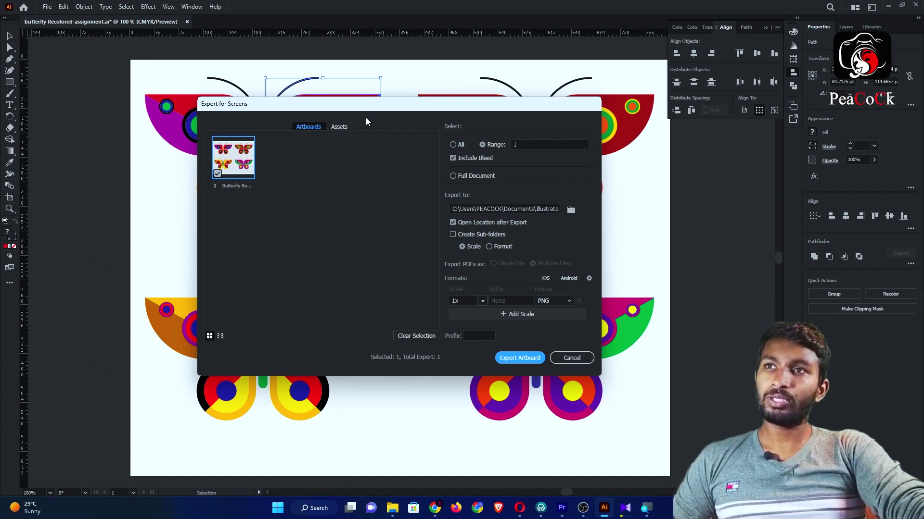
pyautogui.click(335, 129)
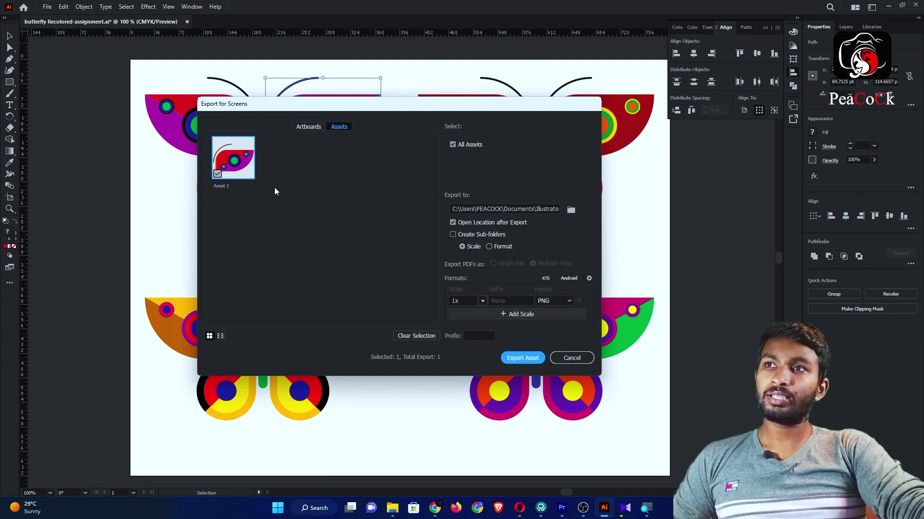